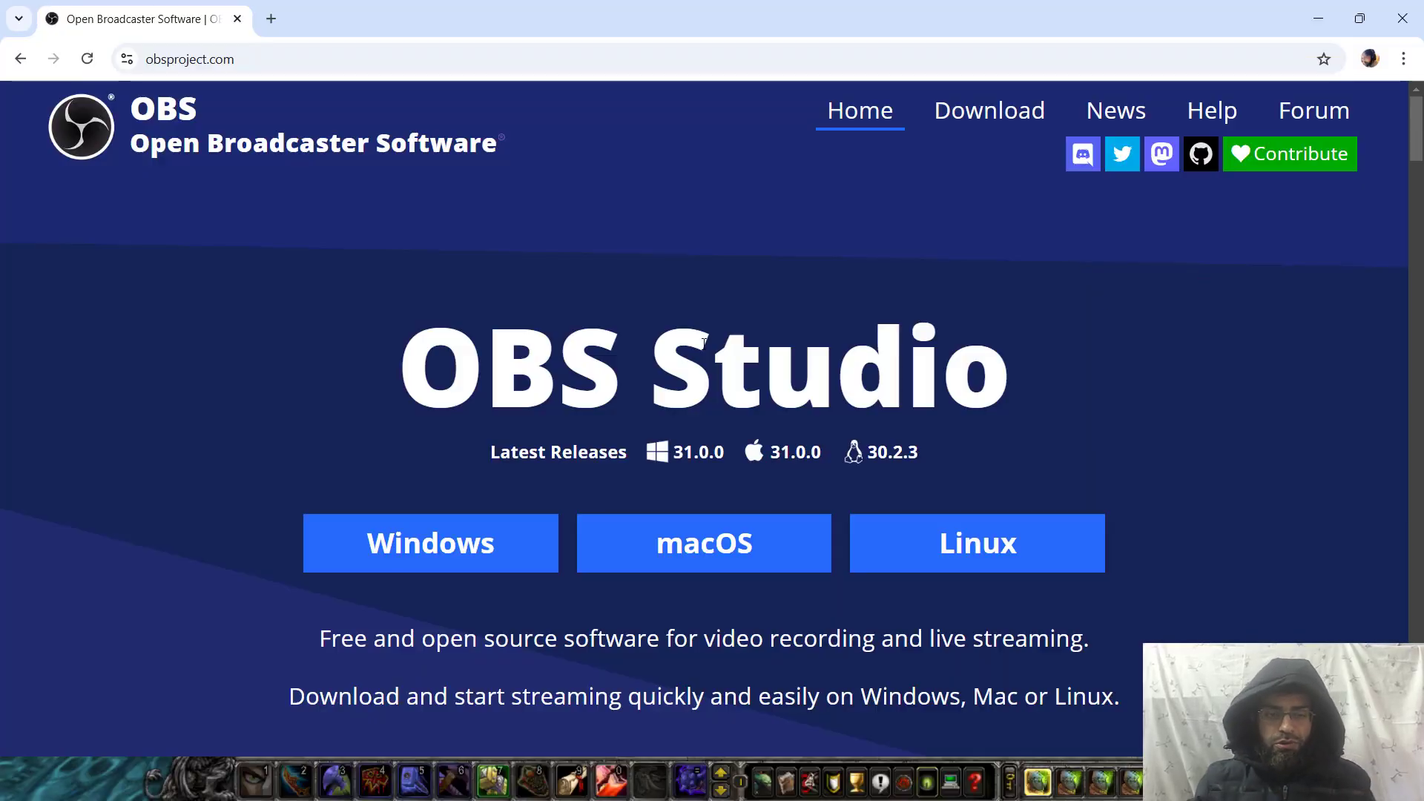
Step: Download the OBS Studio 31.0.0 Windows installer from obsproject.com
{"action": "left_click", "coordinate": [425, 552]}
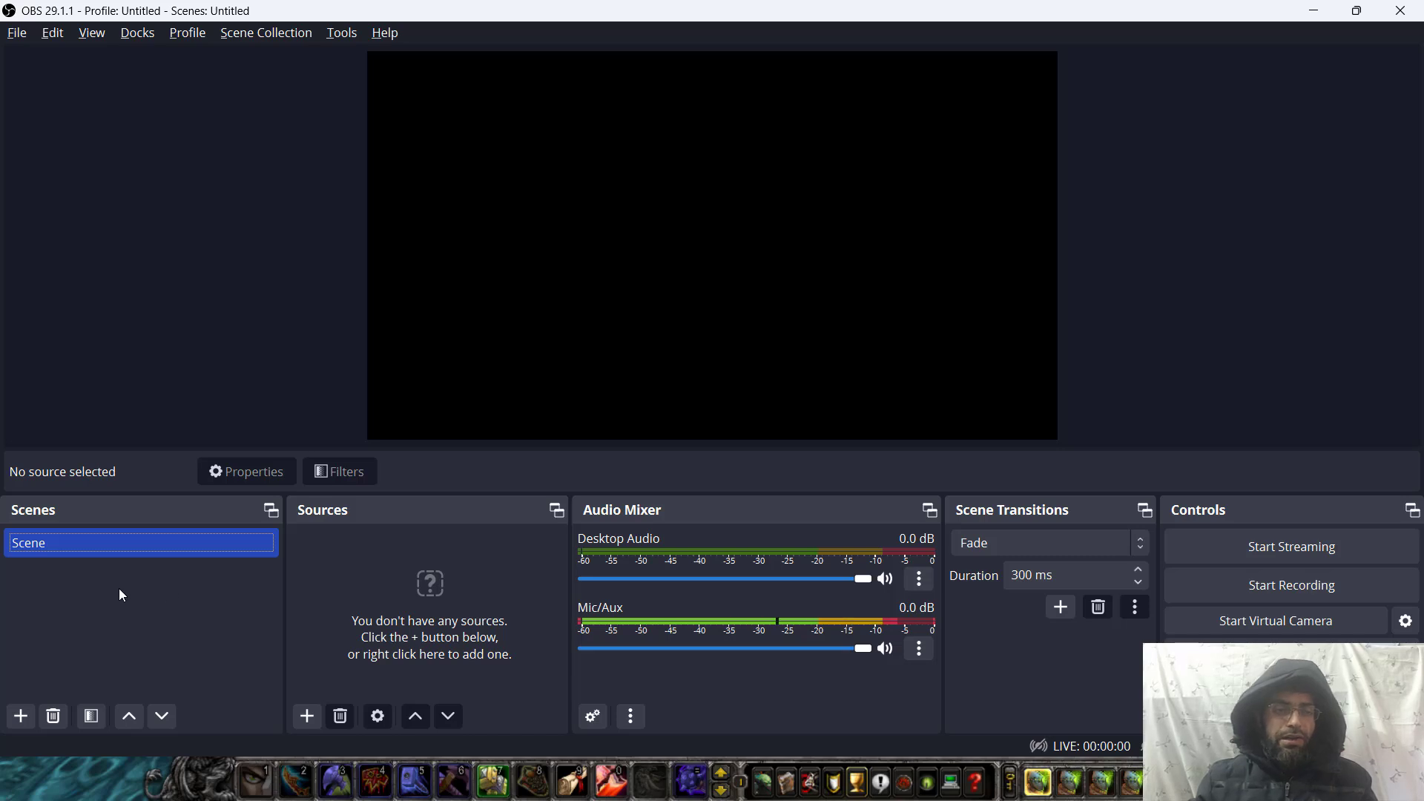
Step: Rename the default scene in the Scenes dock to 'World of Warcraft'
{"action": "right_click", "coordinate": [135, 543]}
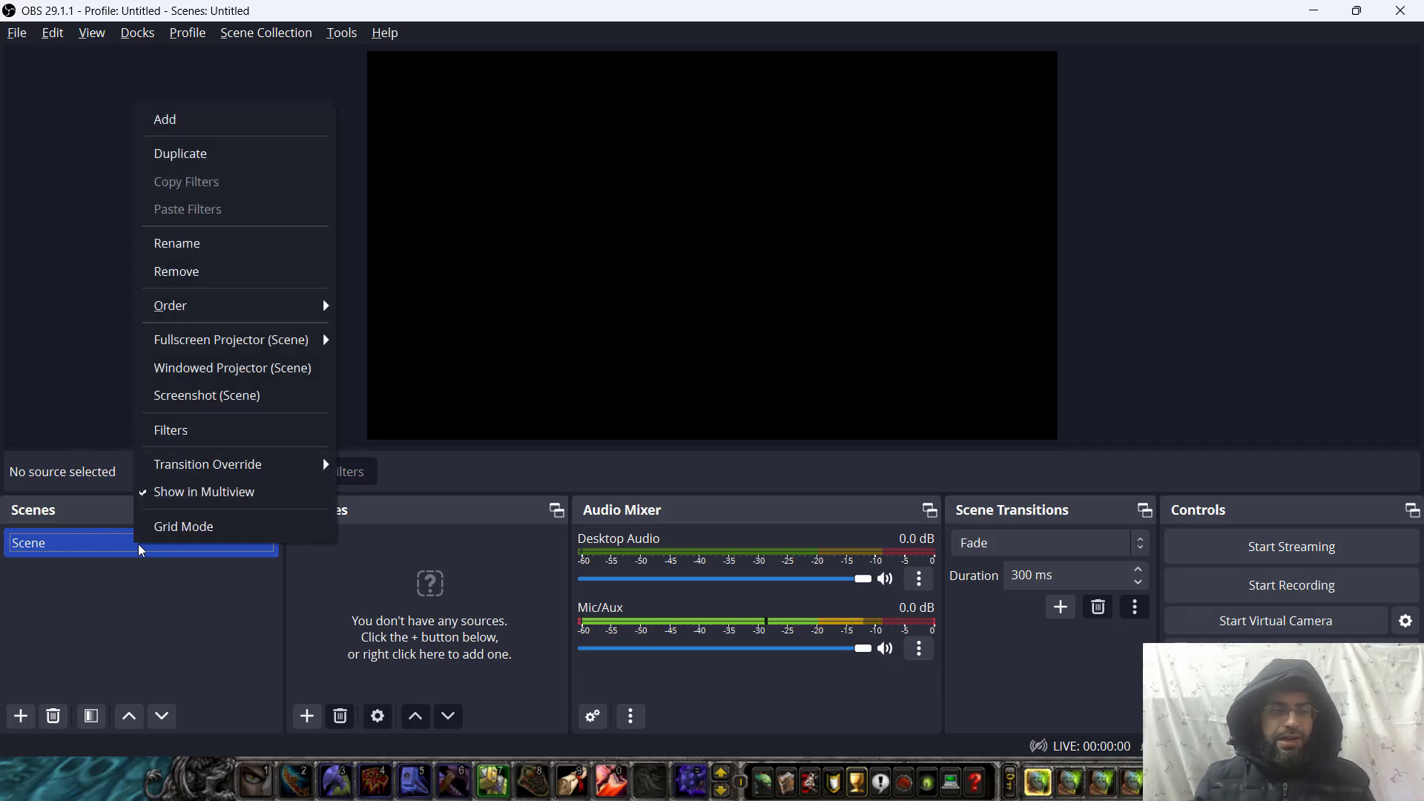
{"action": "key", "text": "Escape"}
{"action": "type", "text": "Worl"}
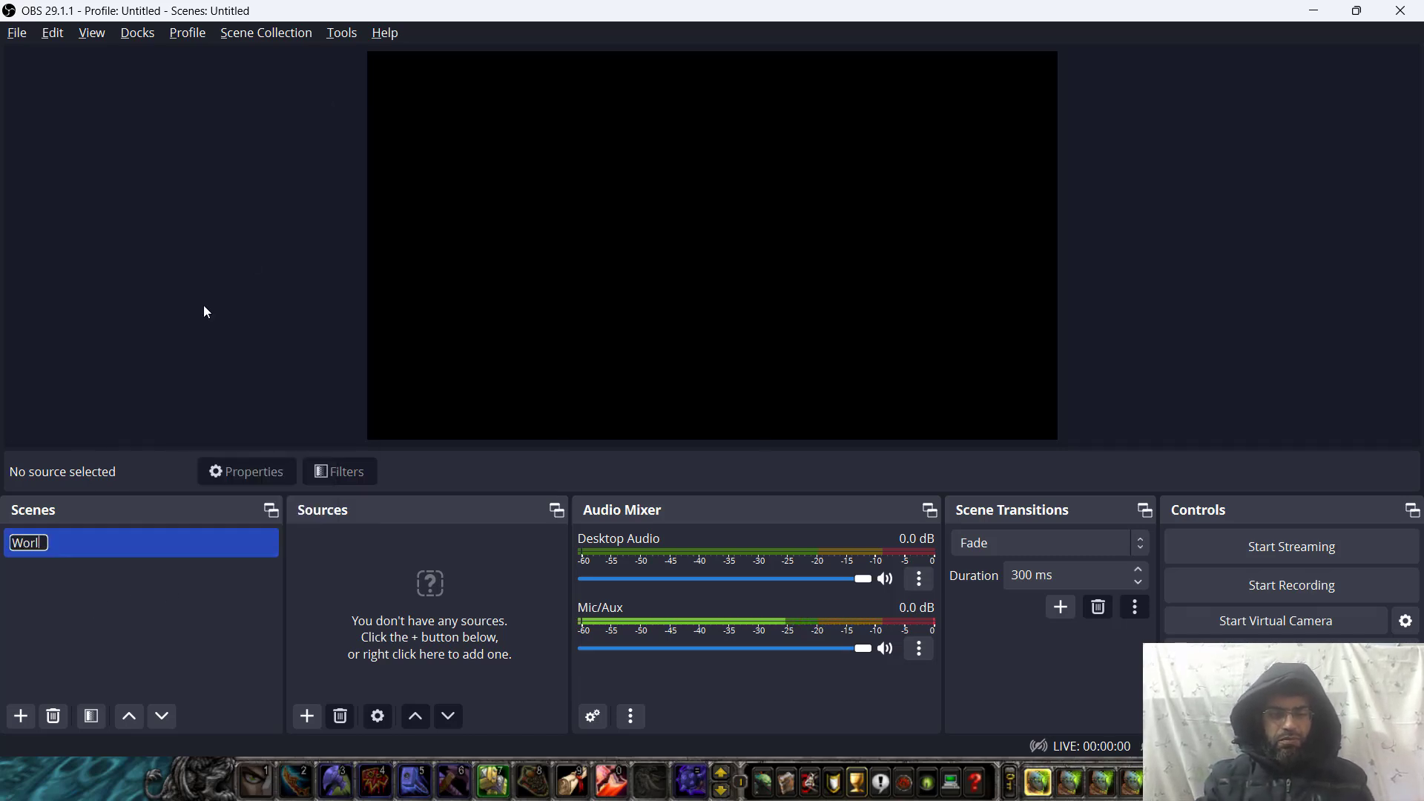
{"action": "type", "text": "d of Warcraft"}
{"action": "key", "text": "Return"}
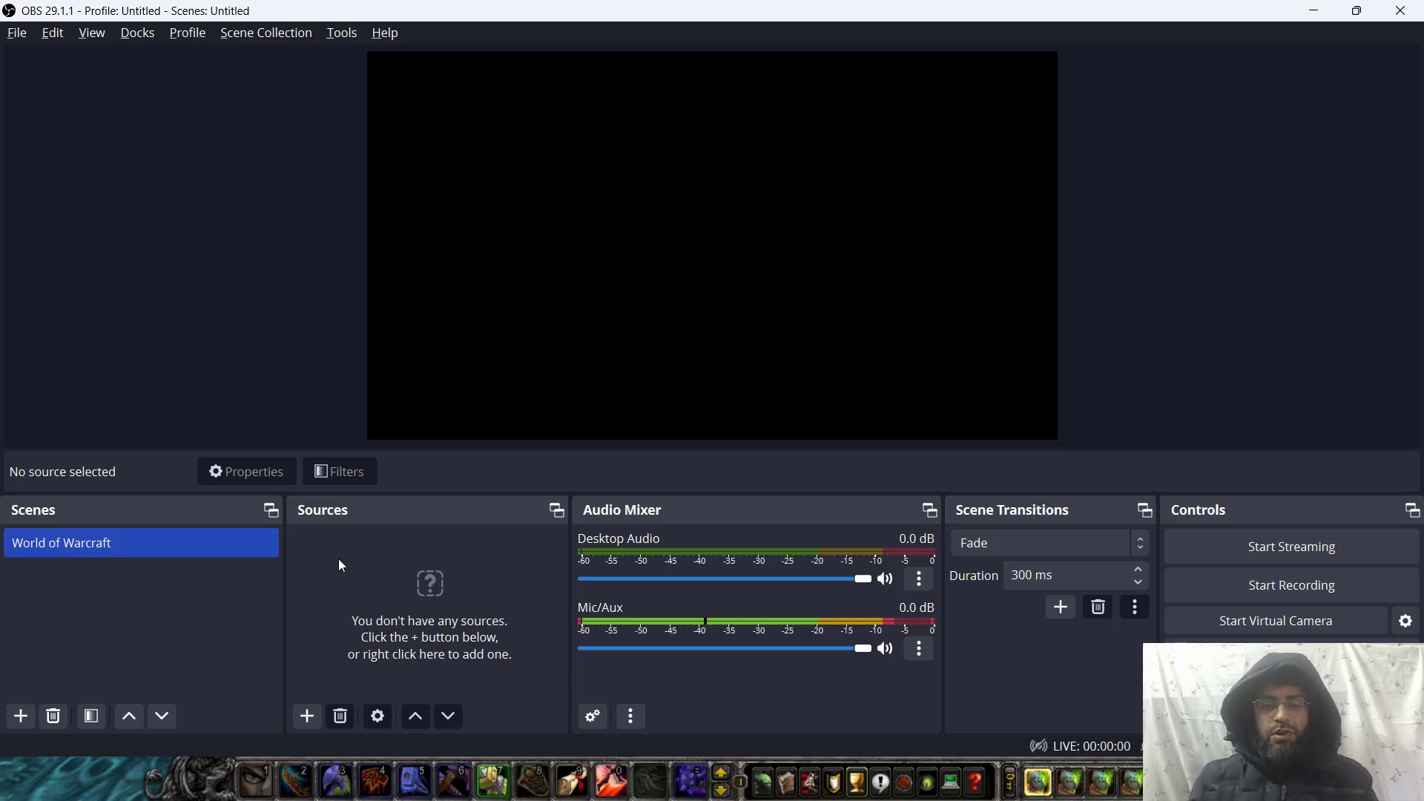
Step: Add a Game Capture source in Capture specific window mode targeting [Wow.exe]: World of Warcraft
{"action": "left_click", "coordinate": [307, 715]}
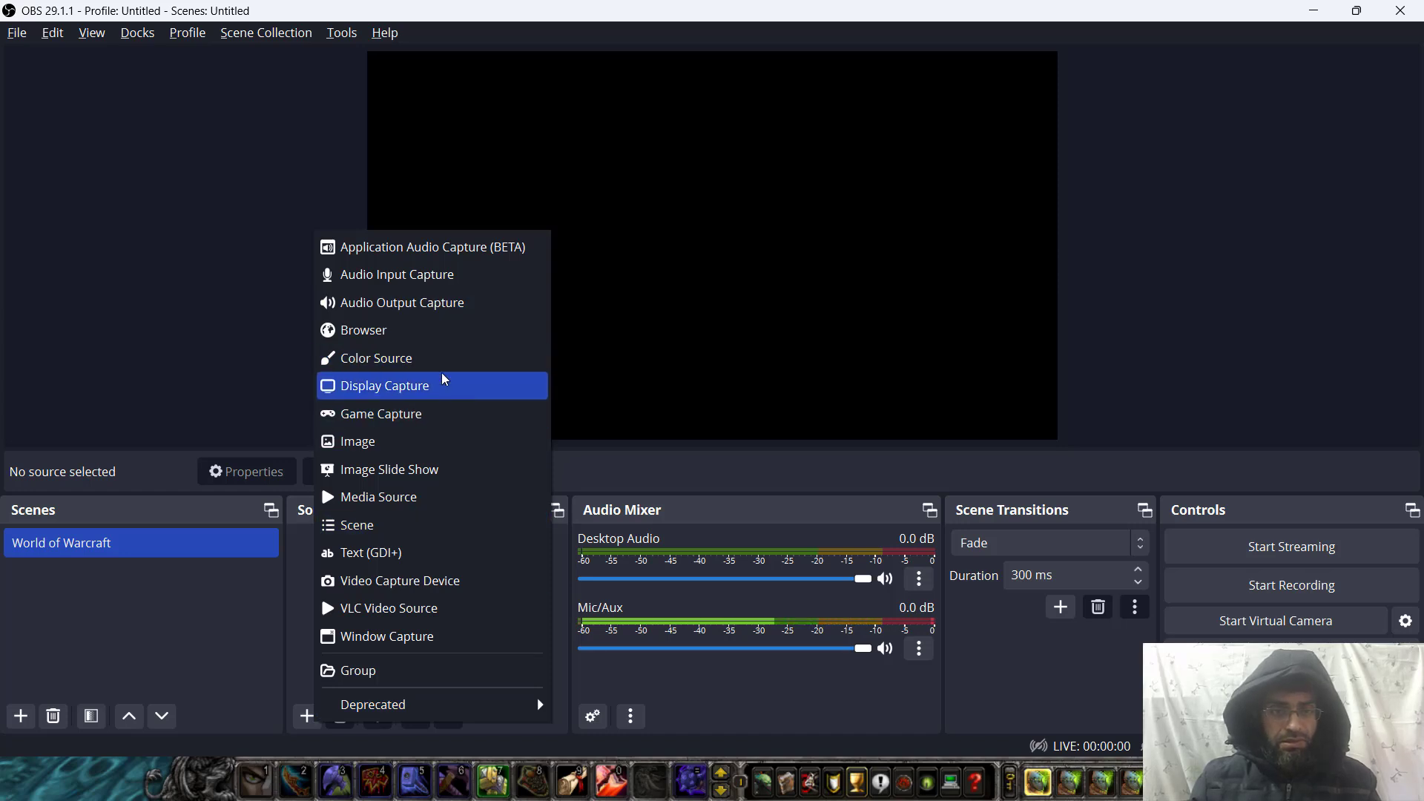
{"action": "left_click", "coordinate": [438, 413]}
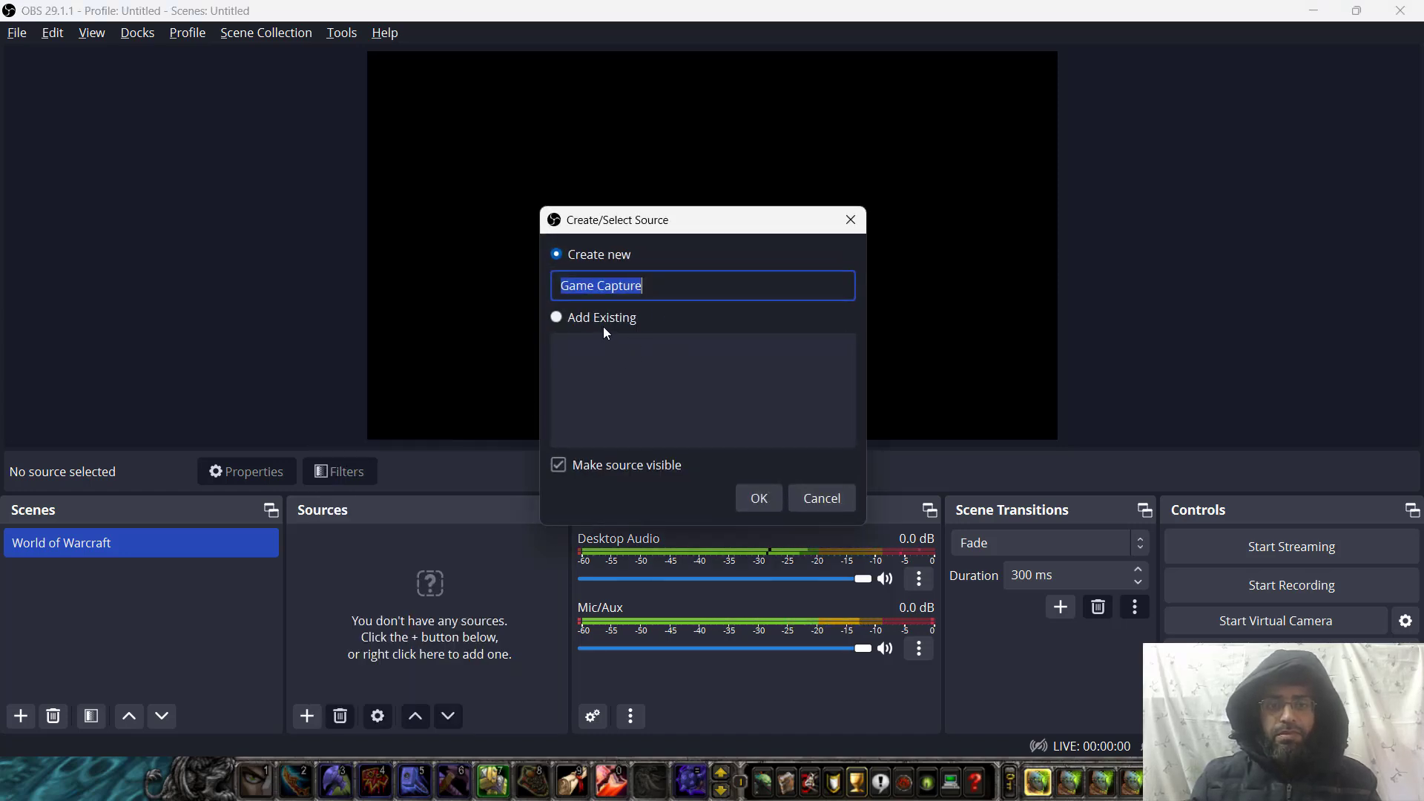
{"action": "left_click", "coordinate": [756, 498]}
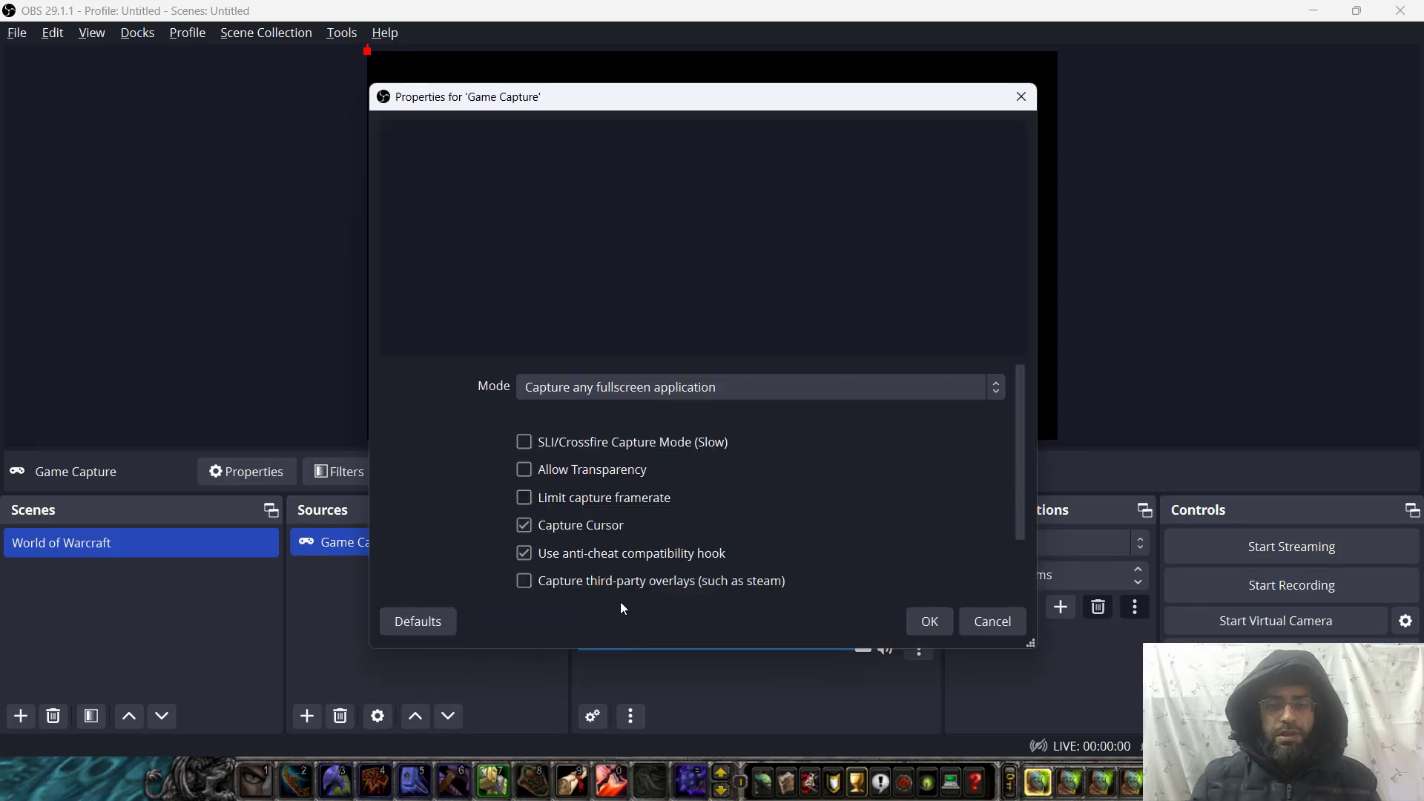
{"action": "left_click", "coordinate": [614, 389]}
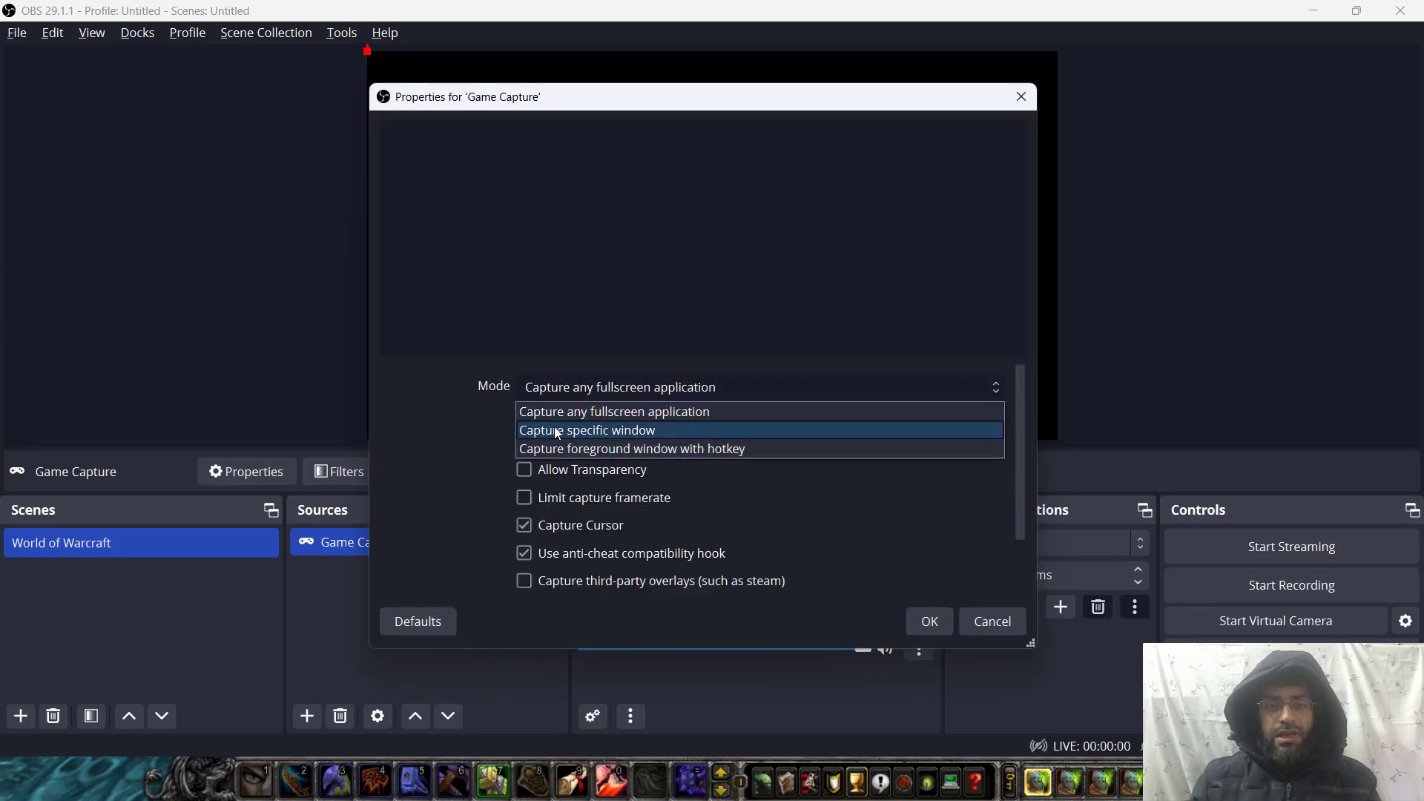
{"action": "left_click", "coordinate": [617, 434]}
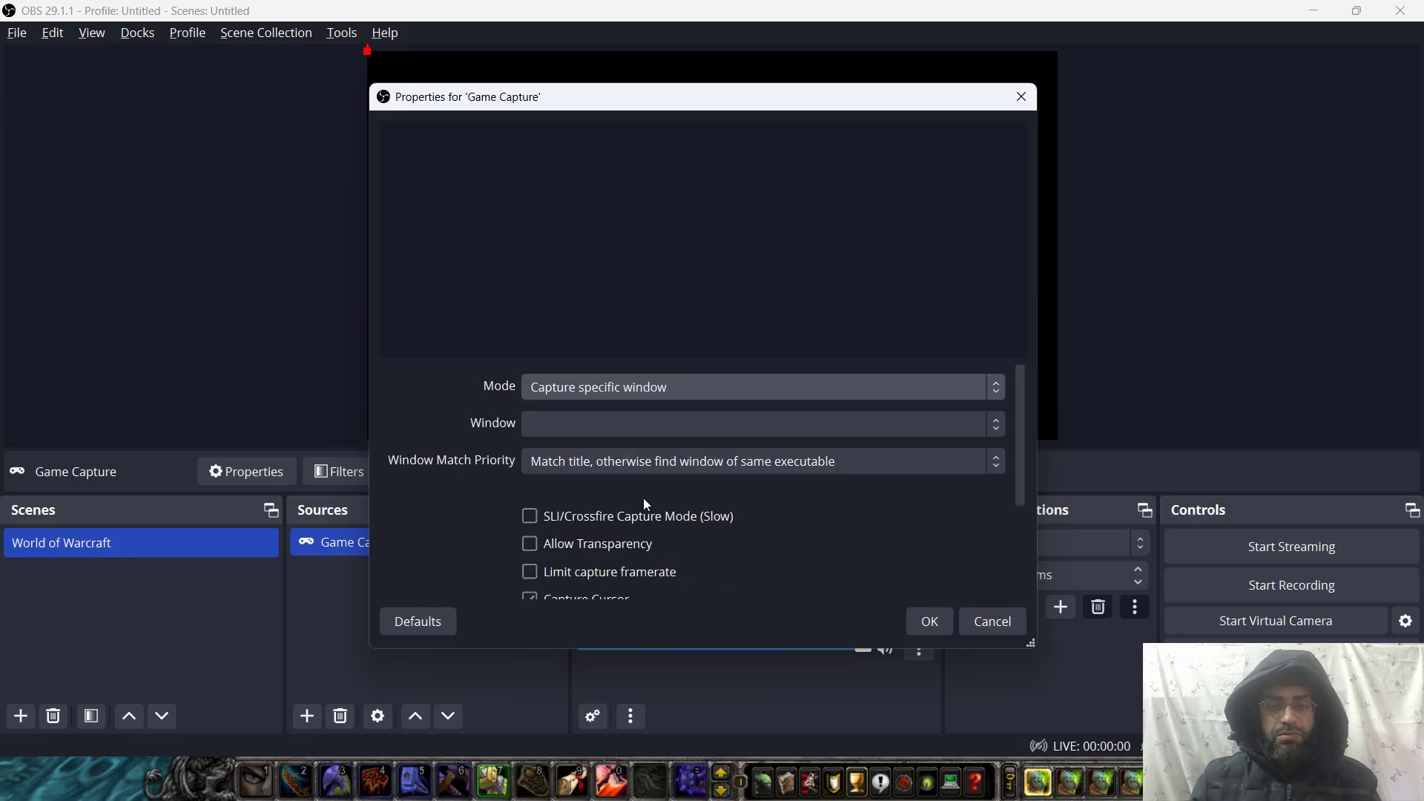
{"action": "left_click", "coordinate": [634, 429]}
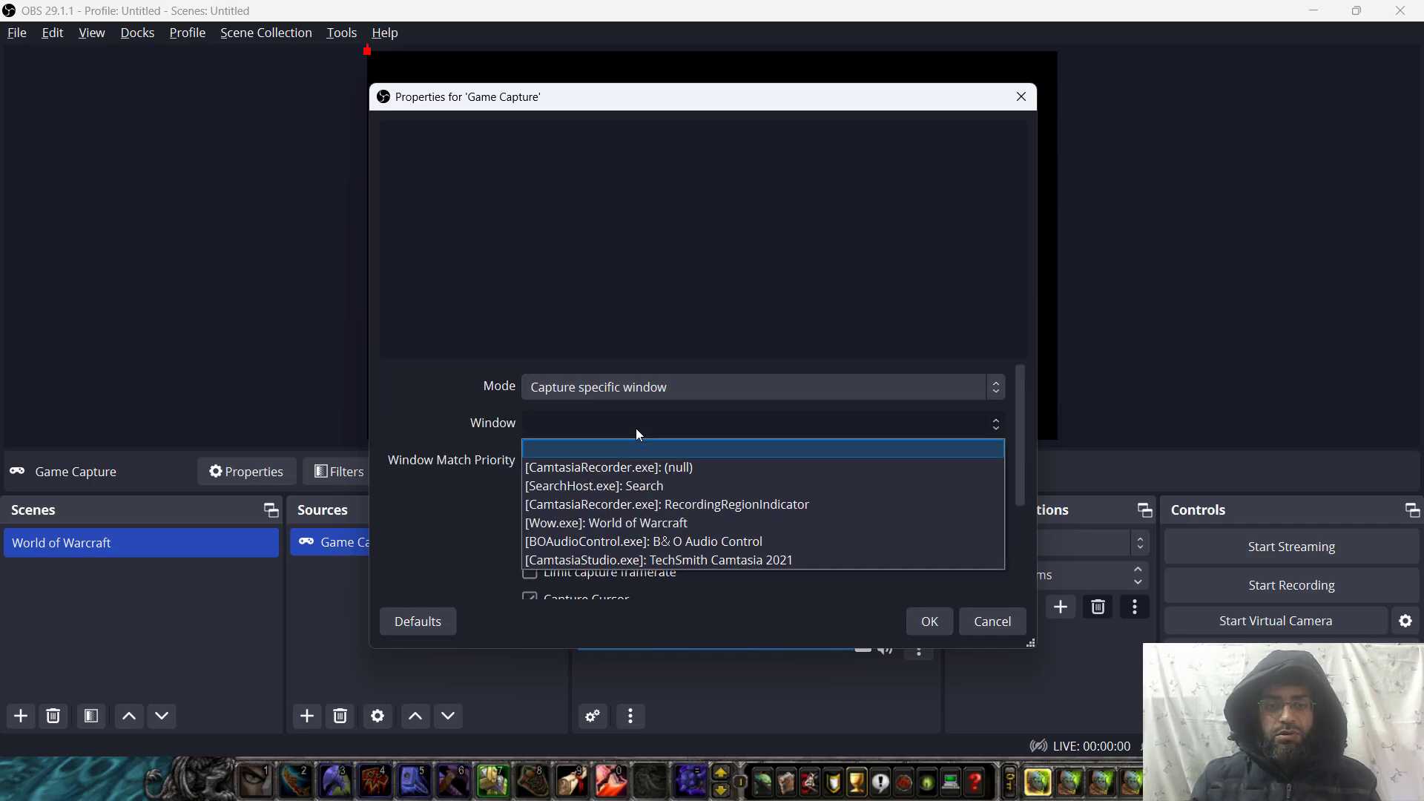
{"action": "left_click", "coordinate": [631, 524]}
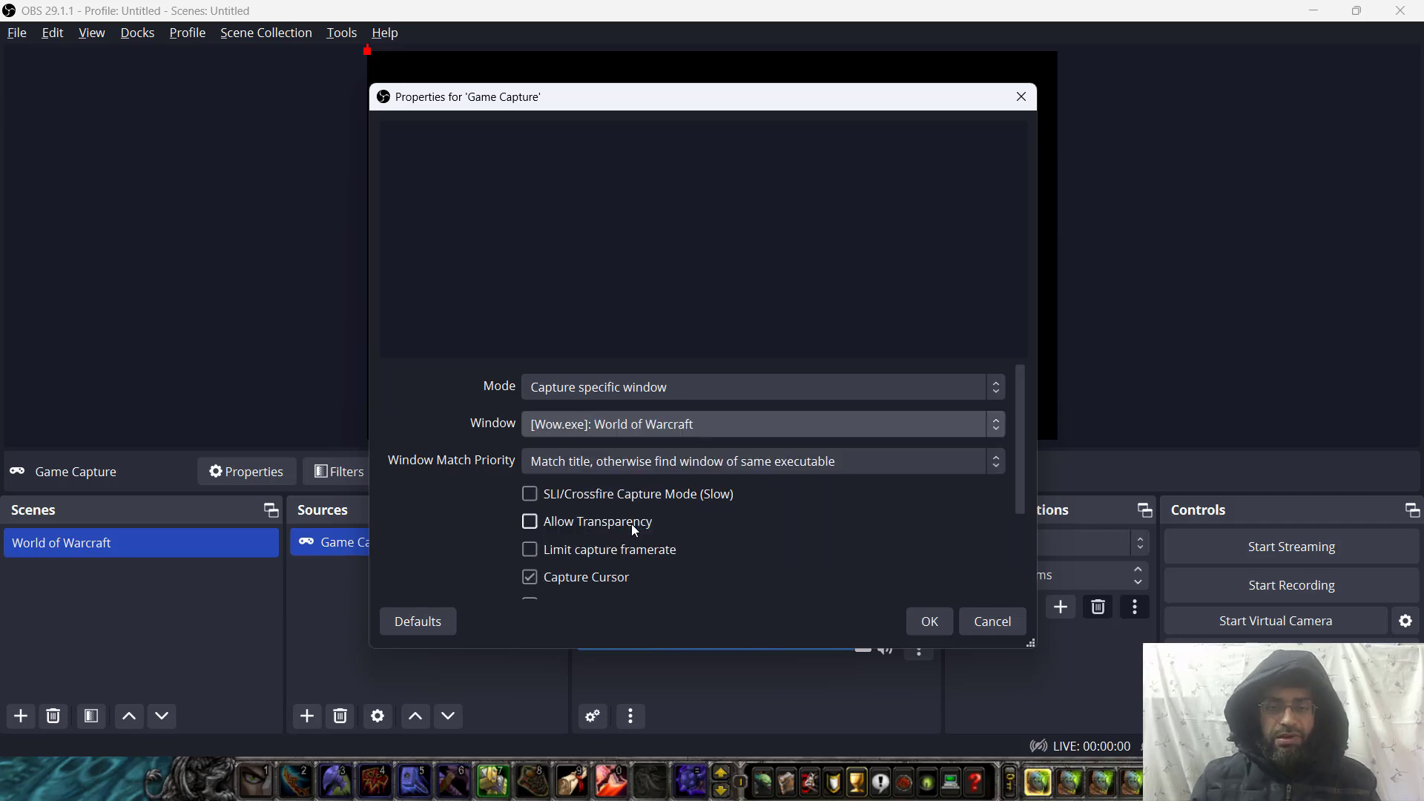
{"action": "left_click", "coordinate": [929, 622]}
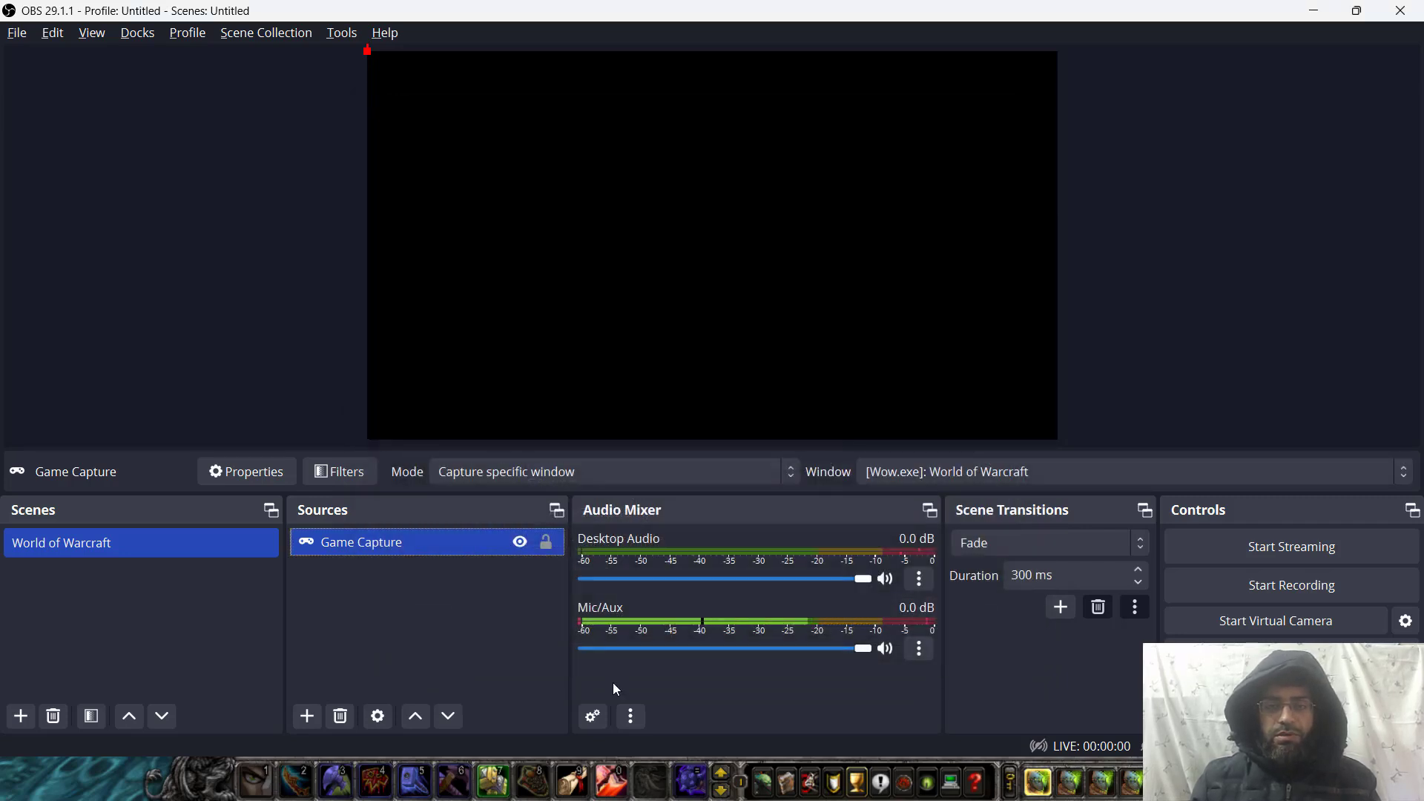
Step: Turn on SLI/Crossfire Capture Mode in the Game Capture properties
{"action": "double_click", "coordinate": [427, 552]}
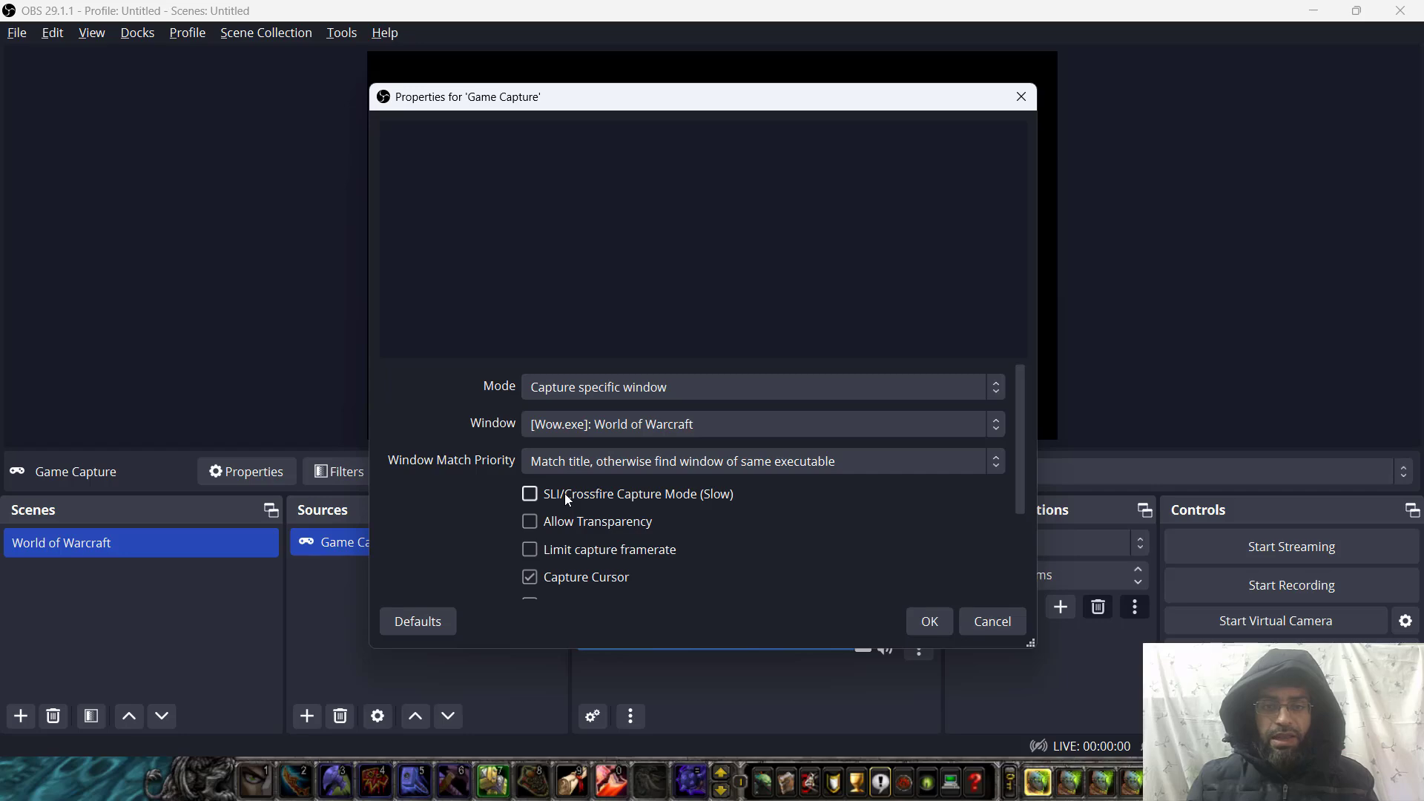
{"action": "left_click_drag", "start_coordinate": [1017, 468], "coordinate": [969, 516]}
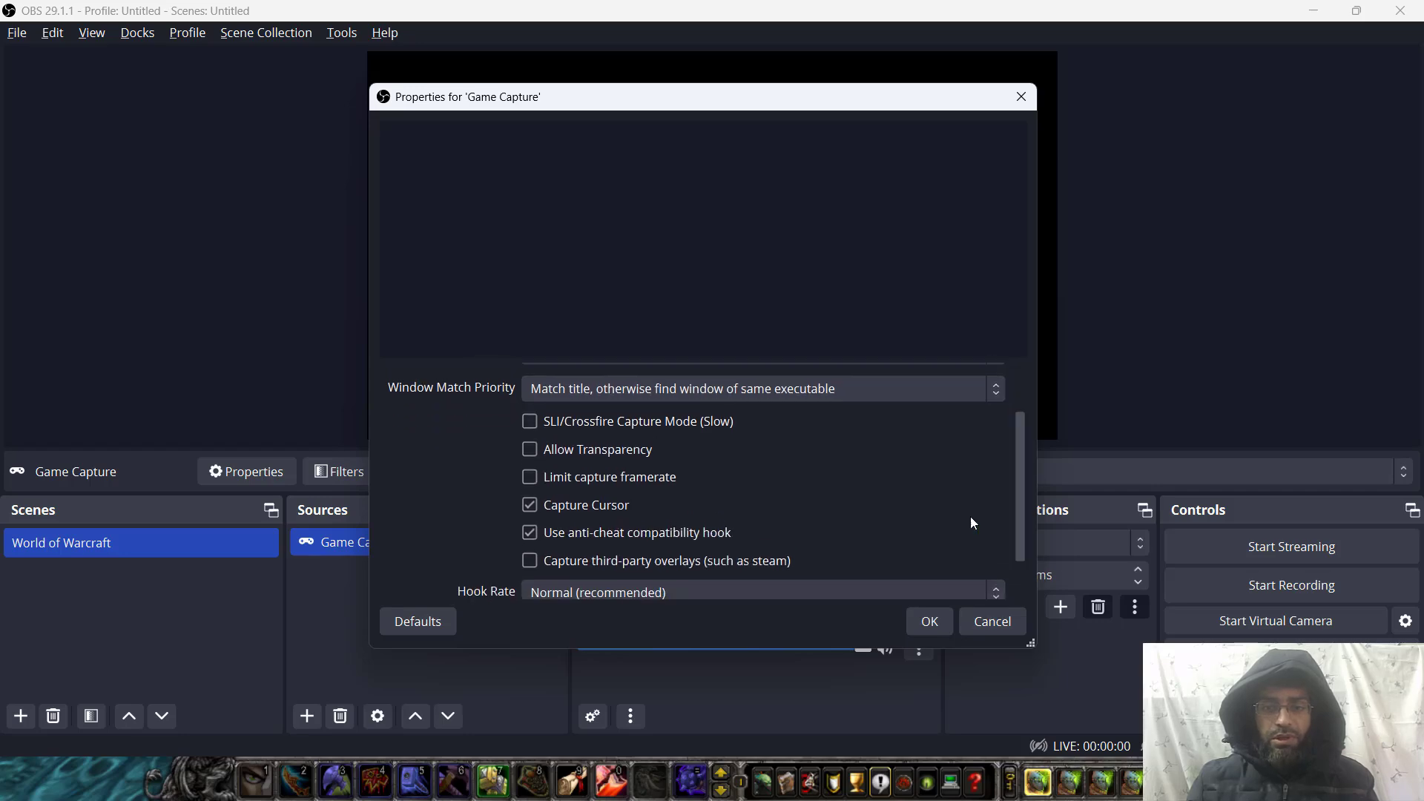
{"action": "left_click", "coordinate": [530, 421]}
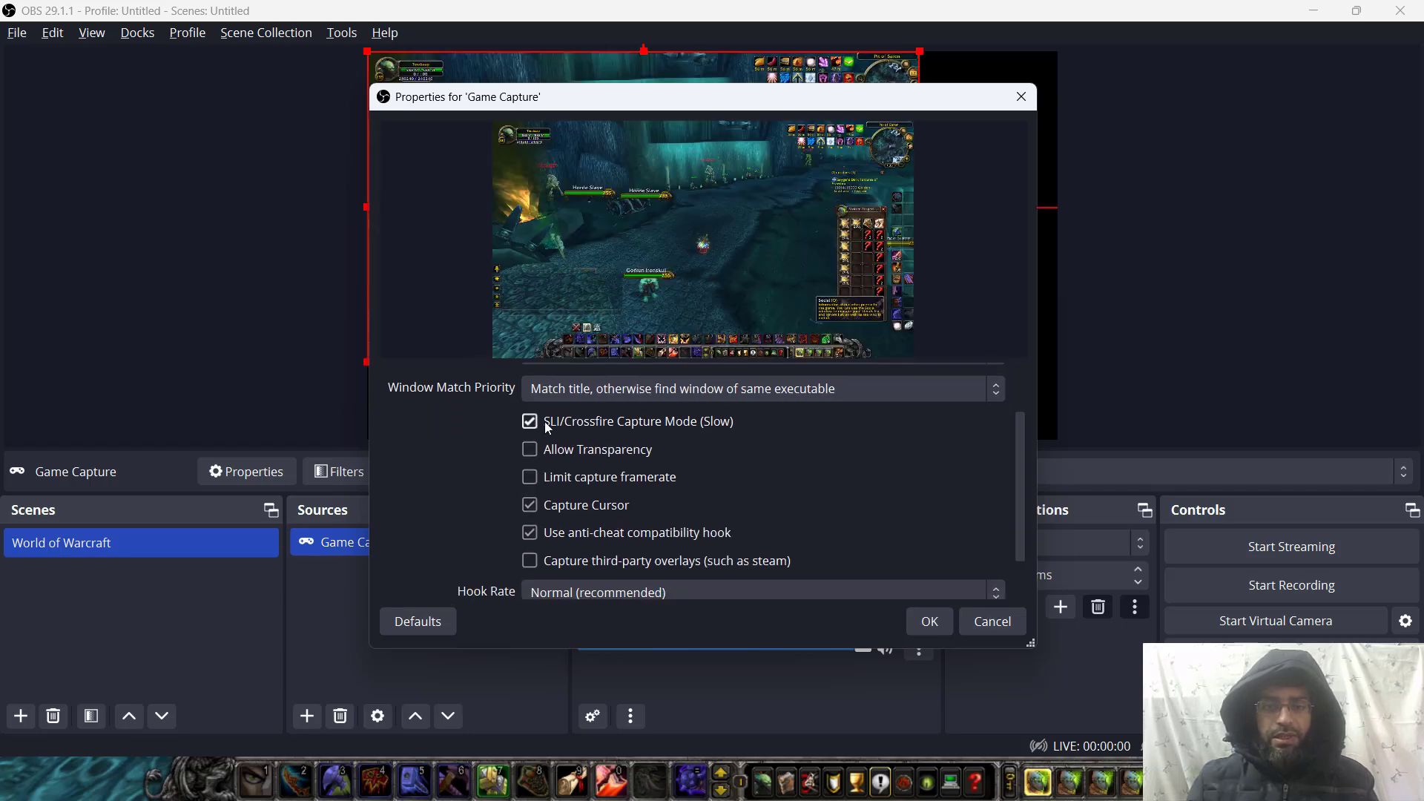
{"action": "left_click", "coordinate": [927, 621]}
Step: Drag the game capture's corner handle so the footage fills the whole canvas
{"action": "left_click", "coordinate": [451, 584]}
{"action": "left_click", "coordinate": [705, 278]}
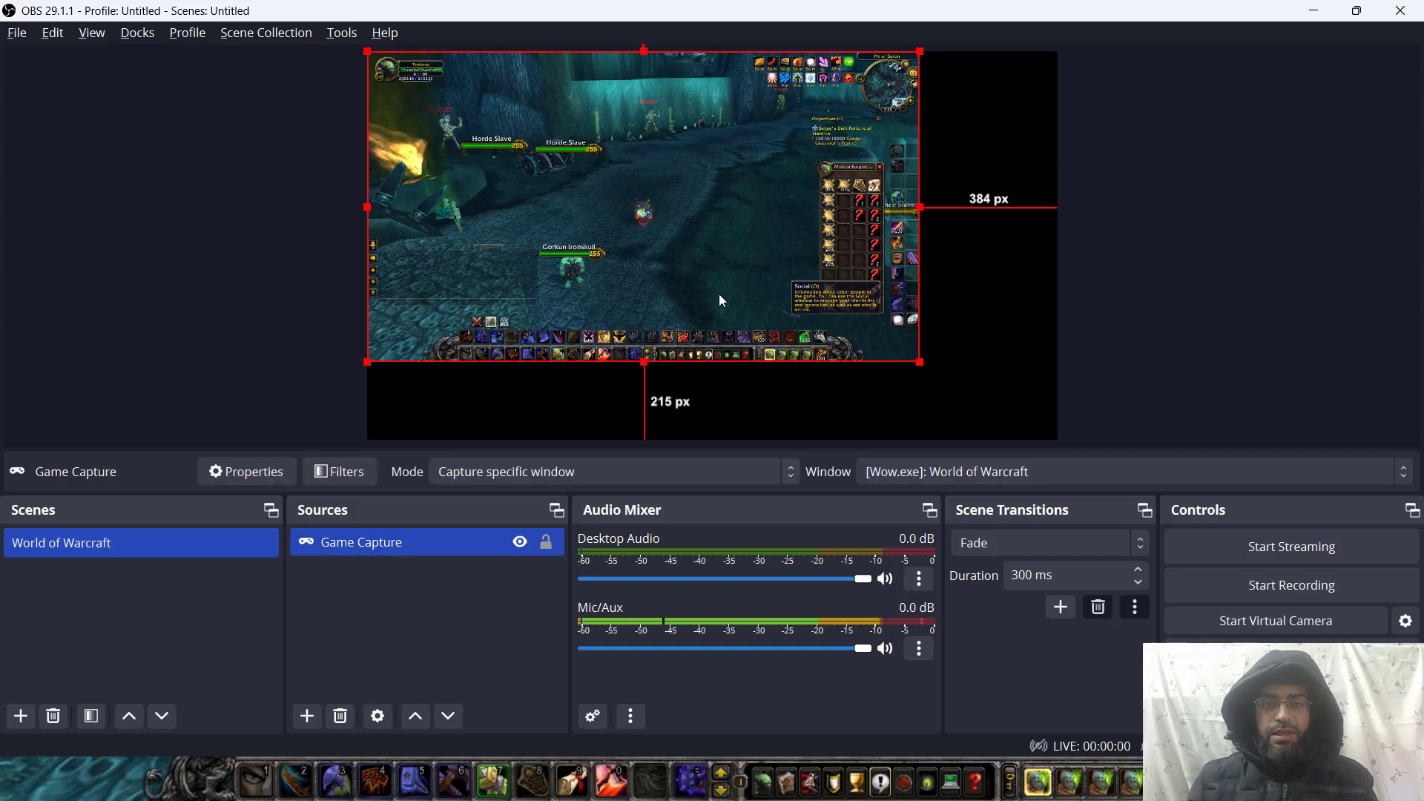
{"action": "left_click_drag", "start_coordinate": [920, 361], "coordinate": [1057, 439]}
{"action": "left_click", "coordinate": [1090, 386]}
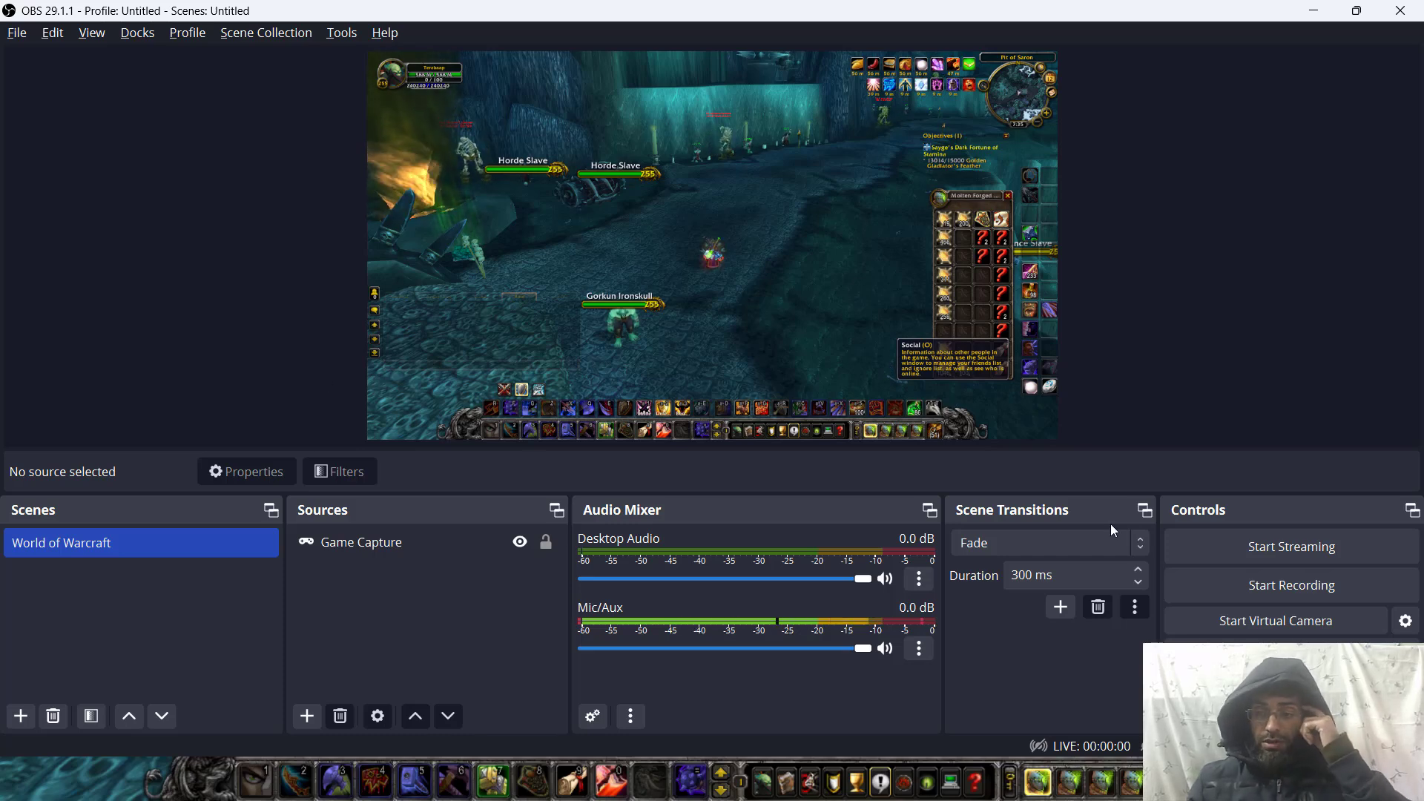
Step: Record a brief clip of opening bags, summoning a mount and turning the camera, then stop recording
{"action": "left_click", "coordinate": [1239, 587]}
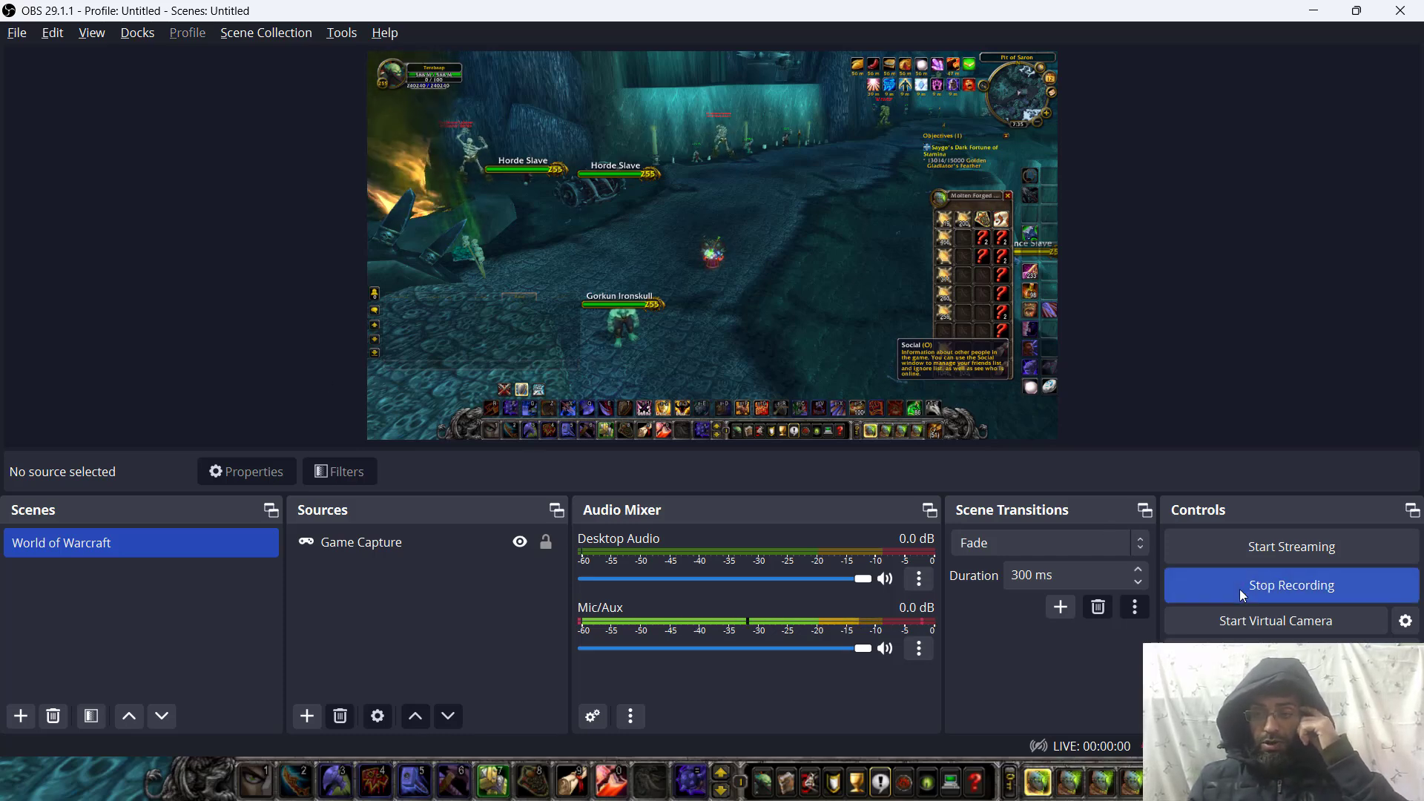
{"action": "key", "text": "alt+Tab"}
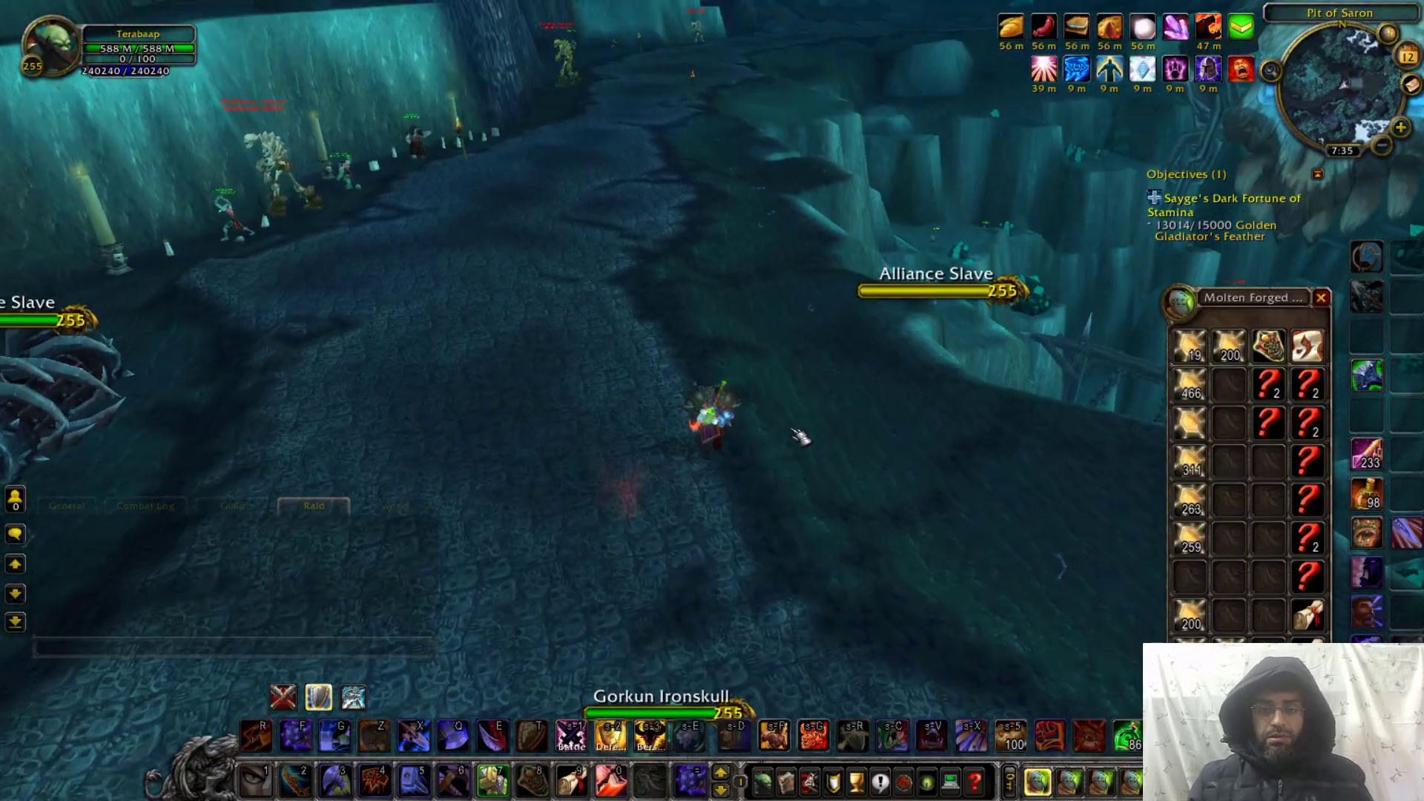
{"action": "key", "text": "b"}
{"action": "key", "text": "d"}
{"action": "key", "text": "b"}
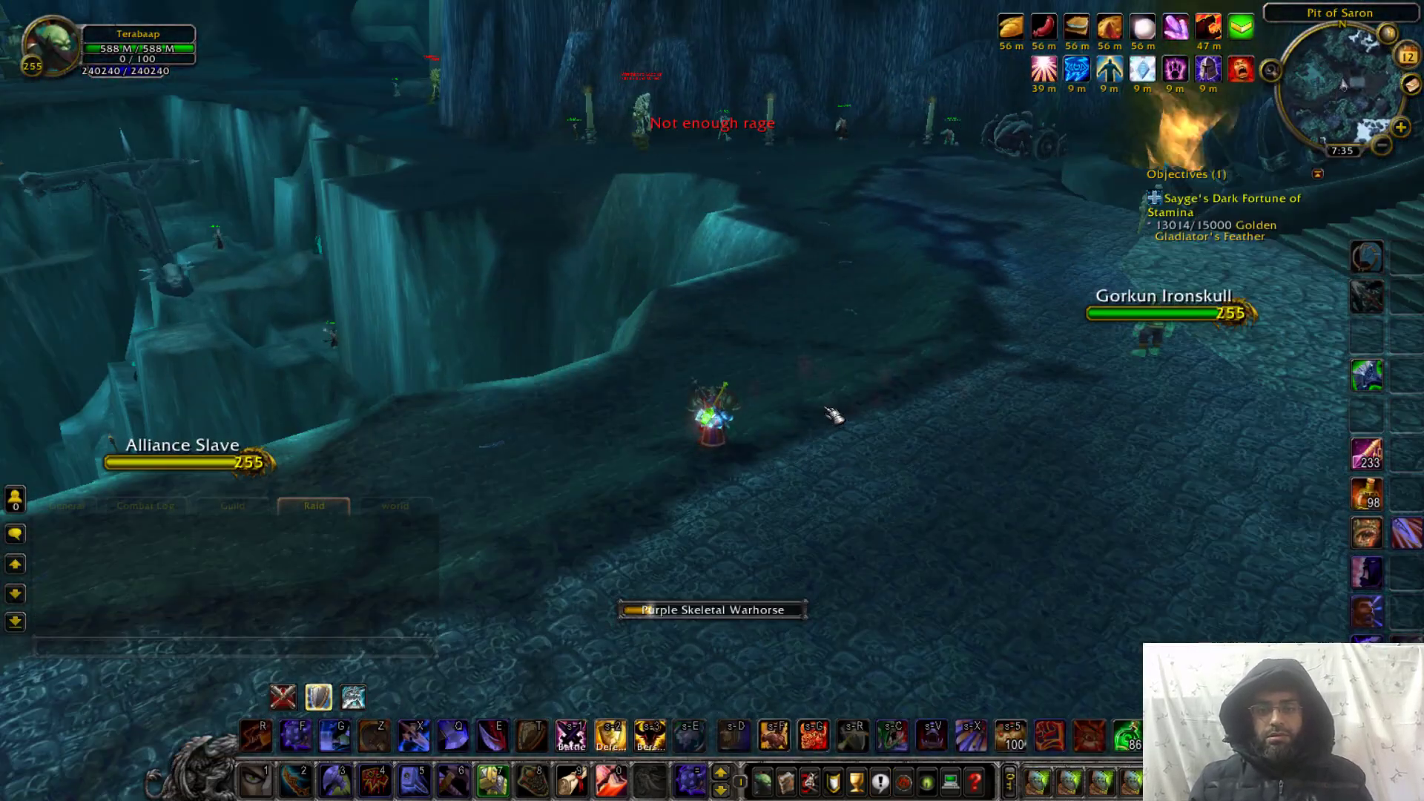
{"action": "left_click_drag", "start_coordinate": [798, 422], "coordinate": [1076, 429]}
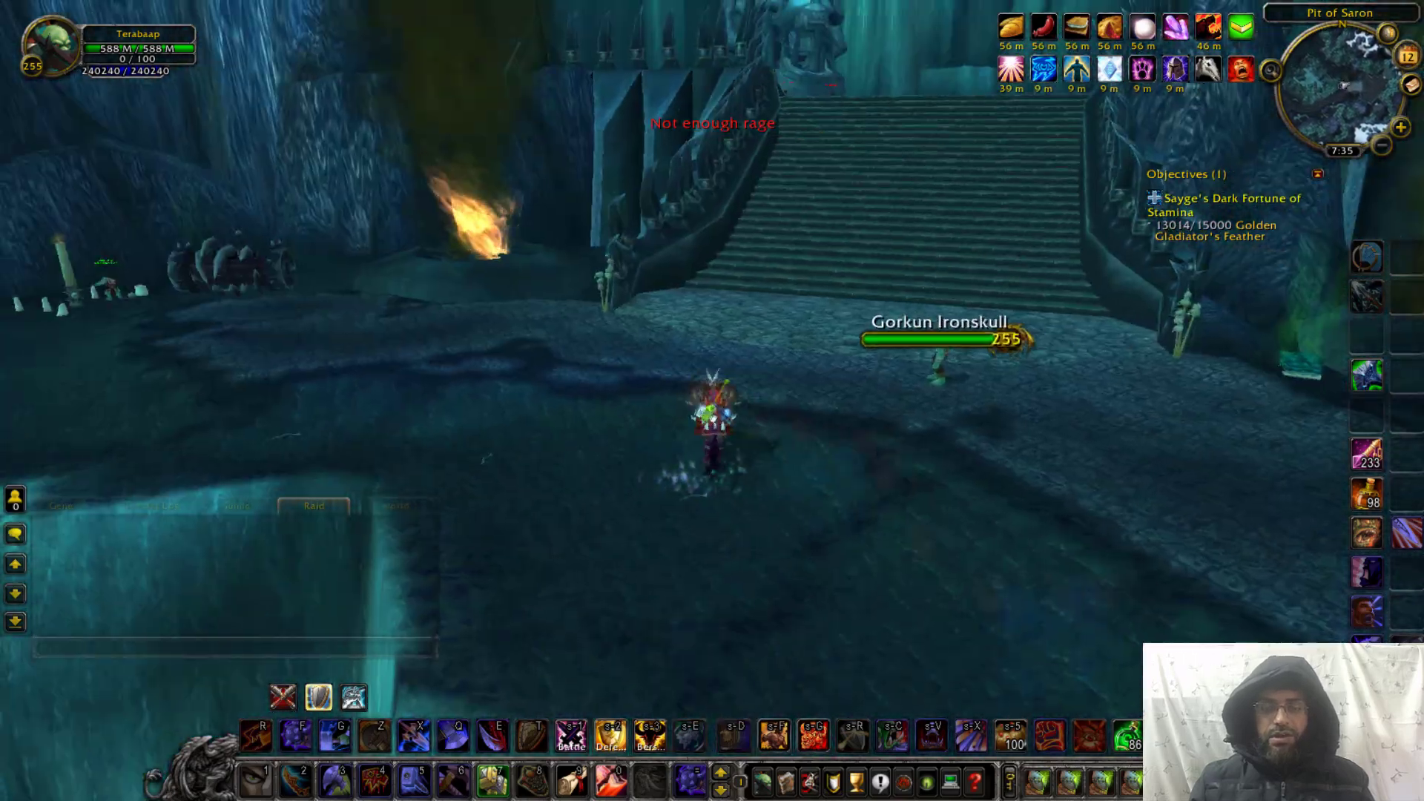
{"action": "key", "text": "alt+Tab"}
{"action": "left_click", "coordinate": [1223, 585]}
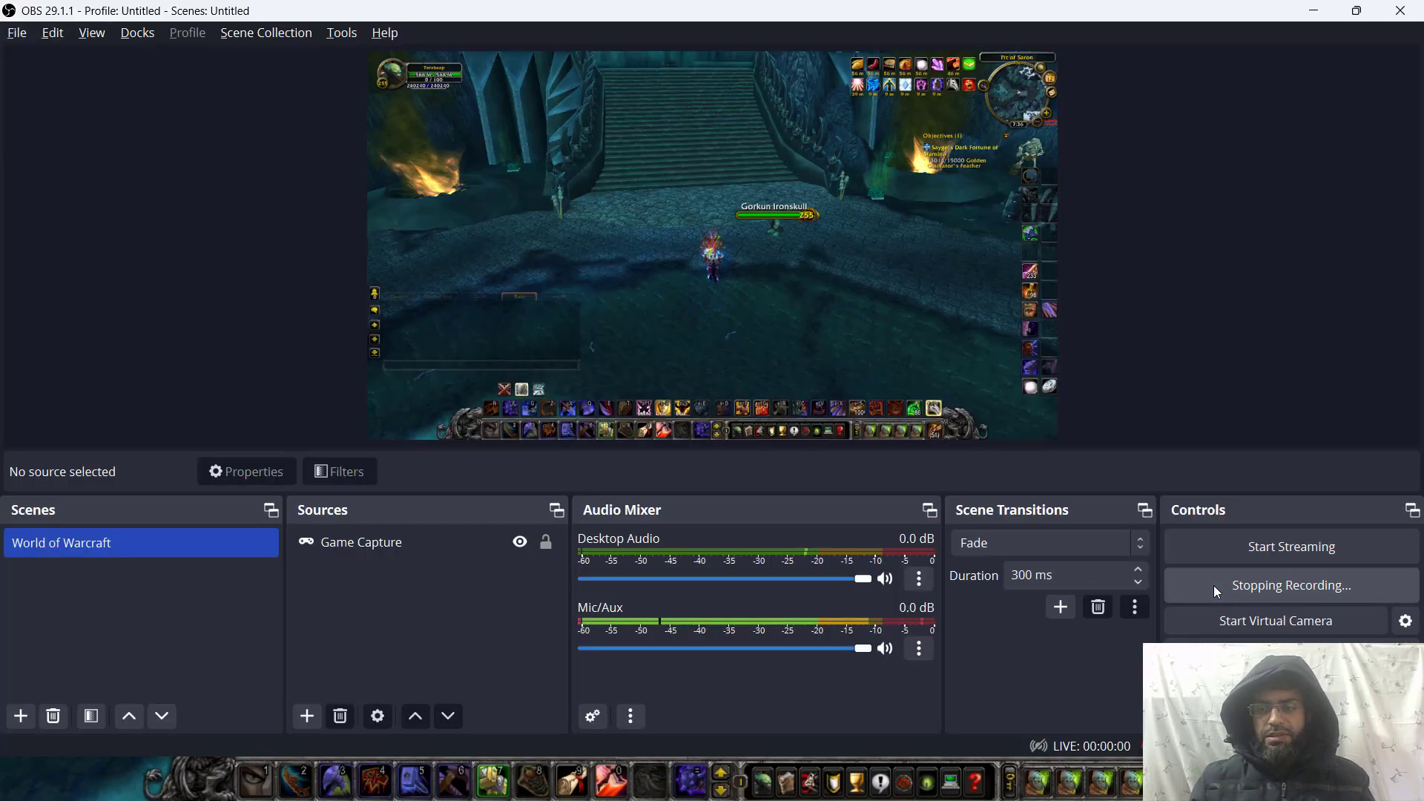
{"action": "left_click", "coordinate": [22, 34]}
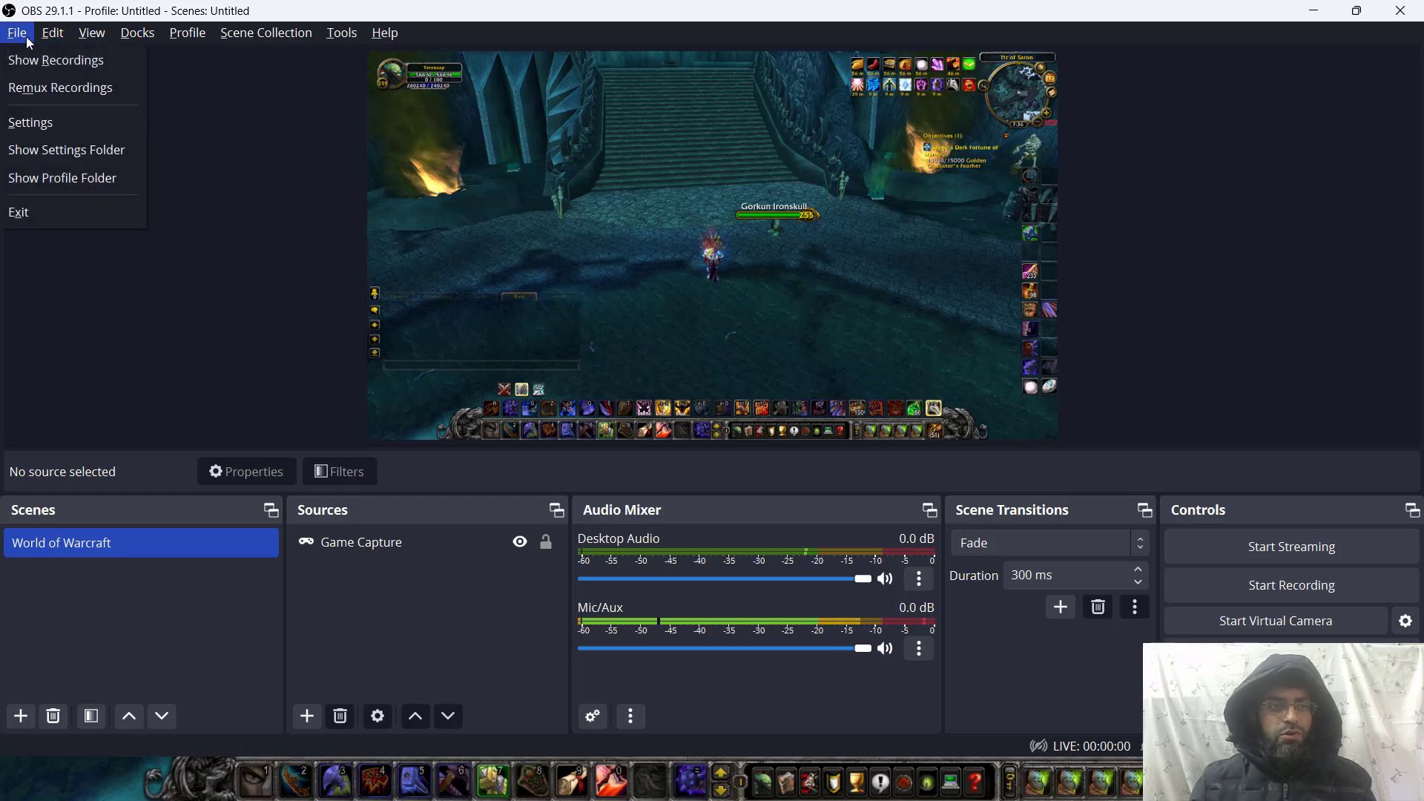
{"action": "left_click", "coordinate": [59, 63]}
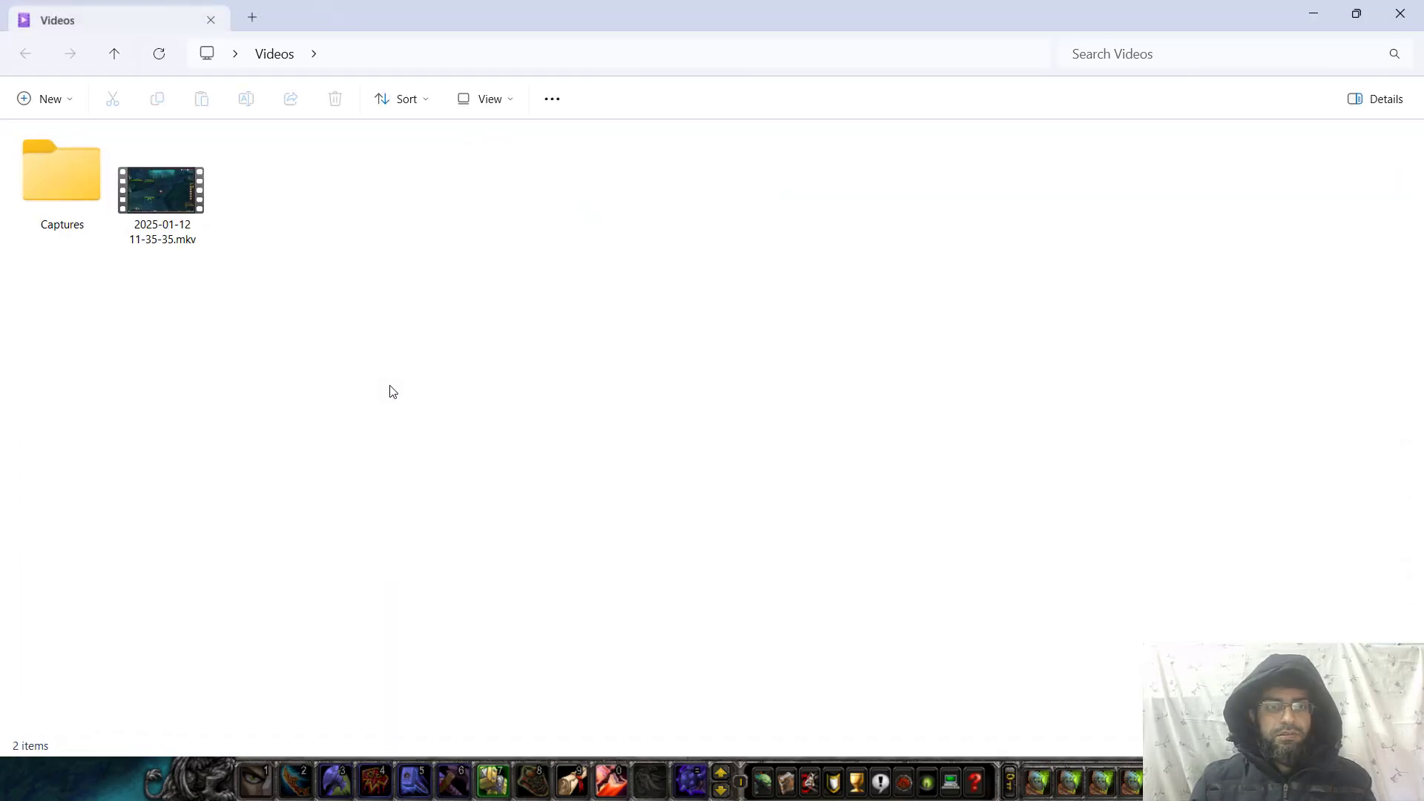
{"action": "left_click", "coordinate": [161, 193]}
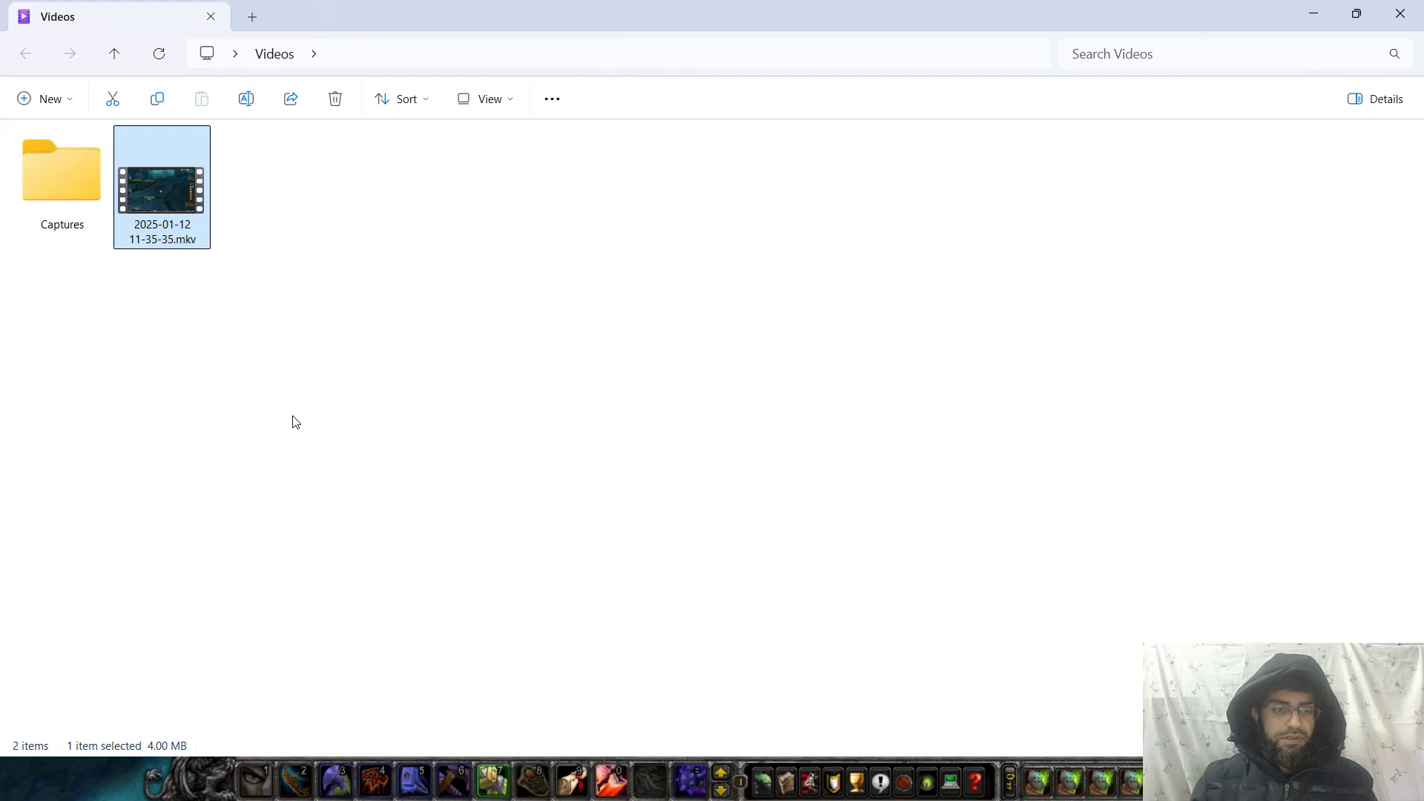
{"action": "double_click", "coordinate": [207, 243]}
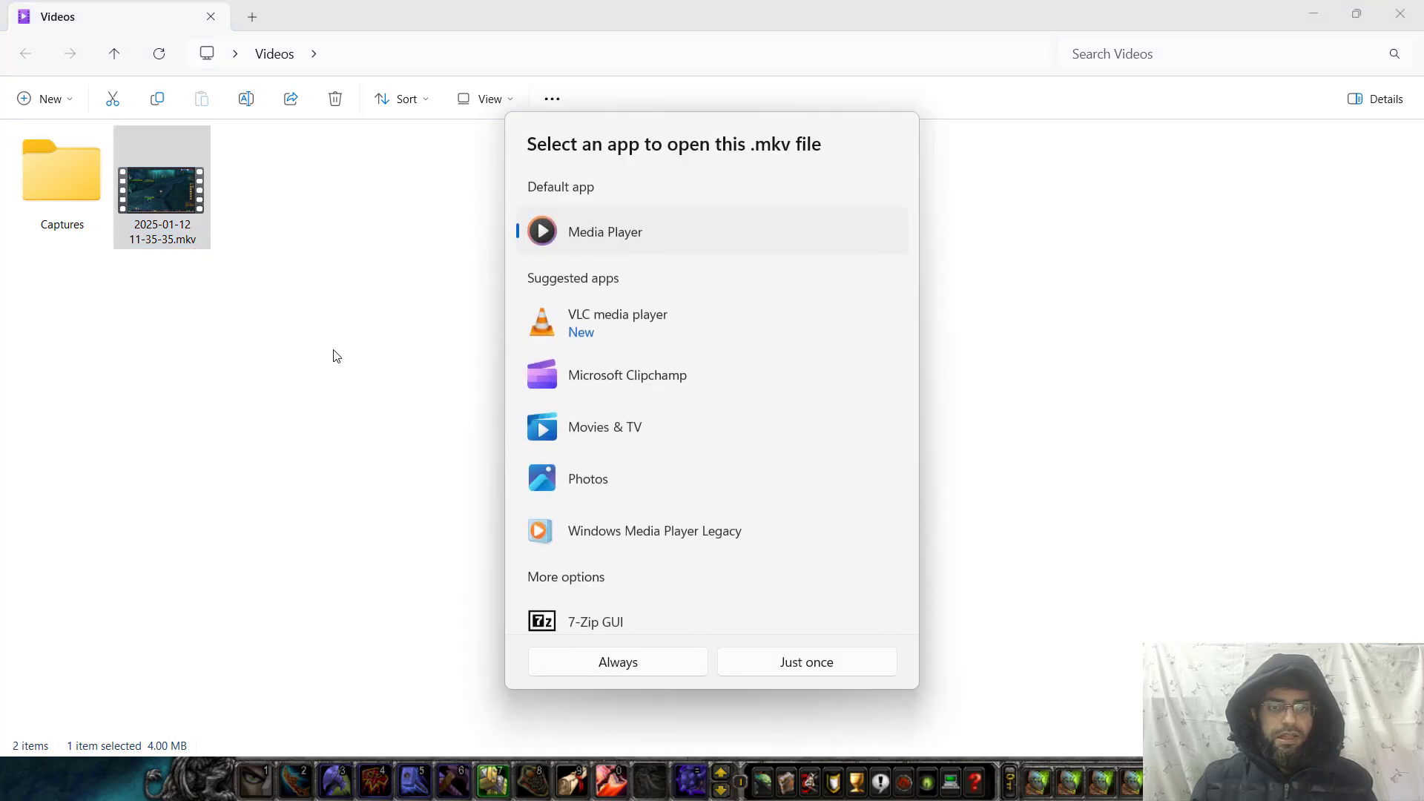
{"action": "left_click", "coordinate": [625, 321]}
Step: Always open .mkv files with VLC, watch the test recording, then return to OBS Studio
{"action": "left_click", "coordinate": [674, 659]}
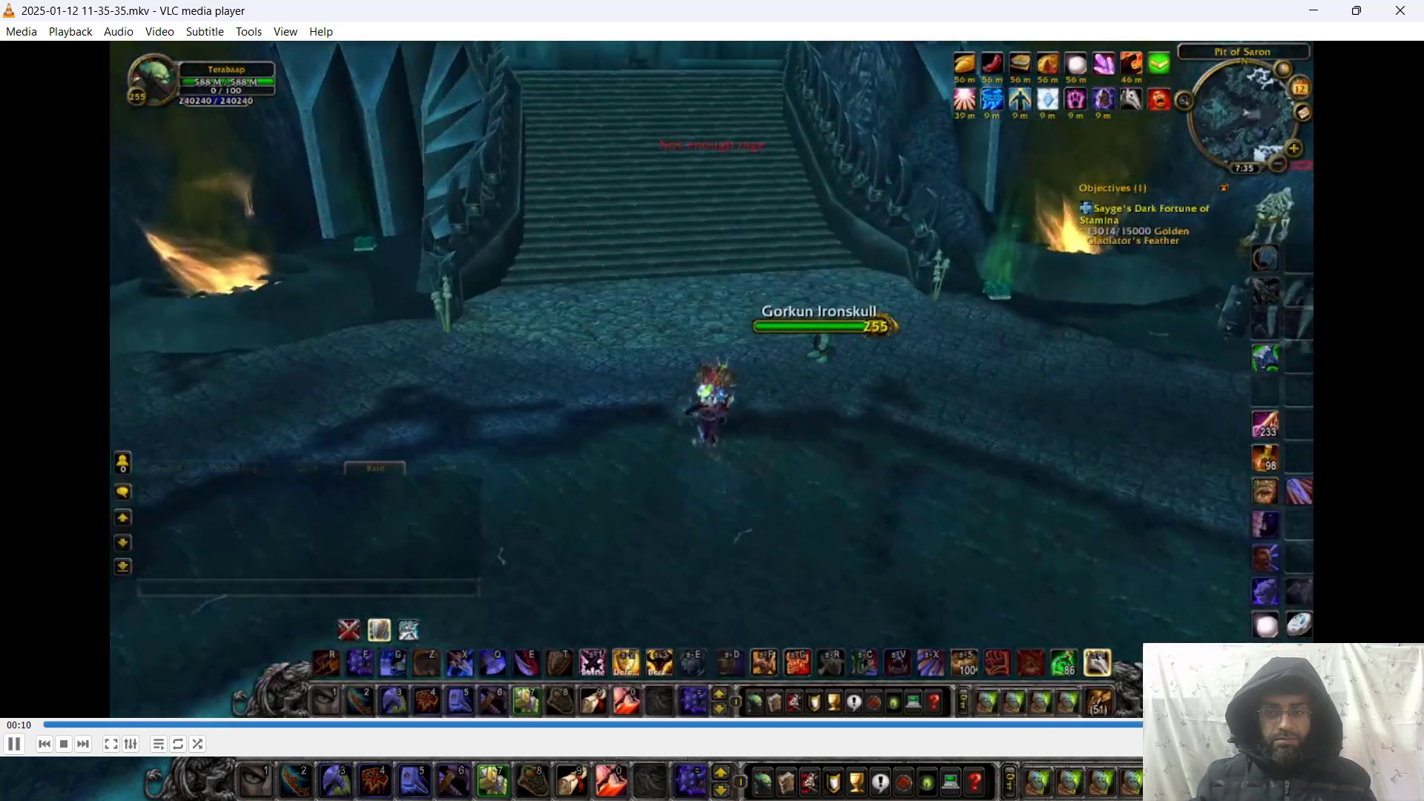
{"action": "key", "text": "alt+Tab"}
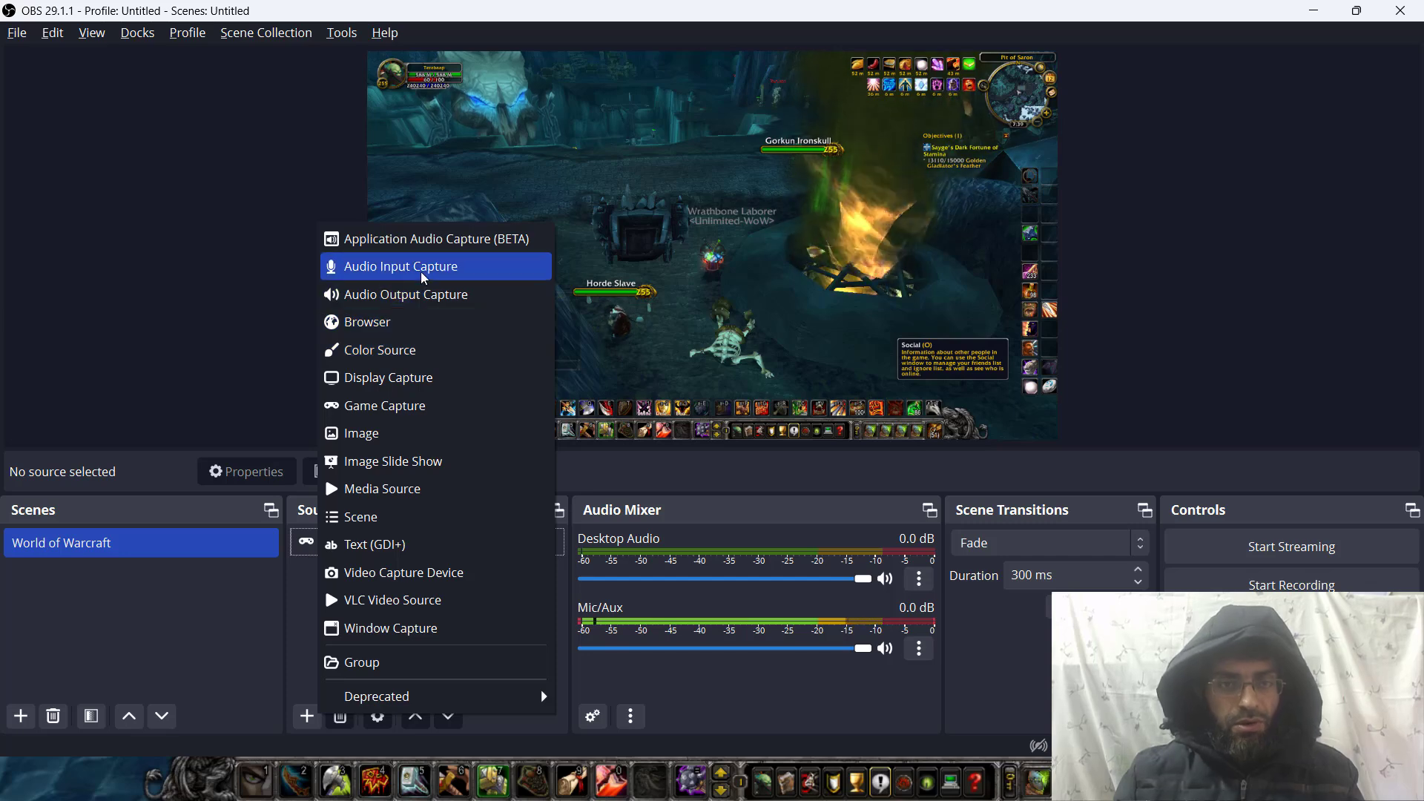
Step: Add an Audio Input Capture source using the Microfoonmatrix (Intel Smart Sound Technology) device
{"action": "left_click", "coordinate": [401, 266]}
{"action": "left_click", "coordinate": [758, 497]}
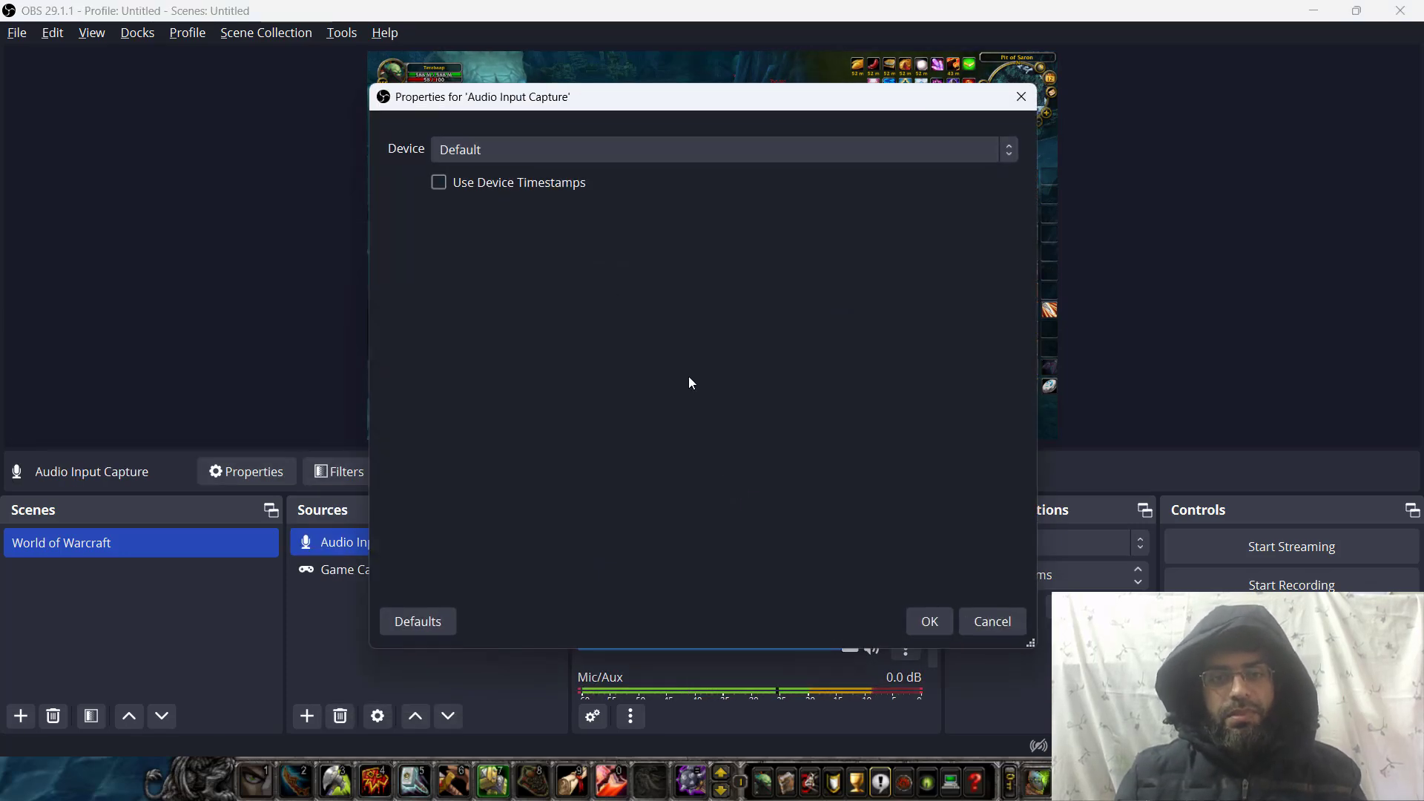
{"action": "left_click", "coordinate": [496, 156]}
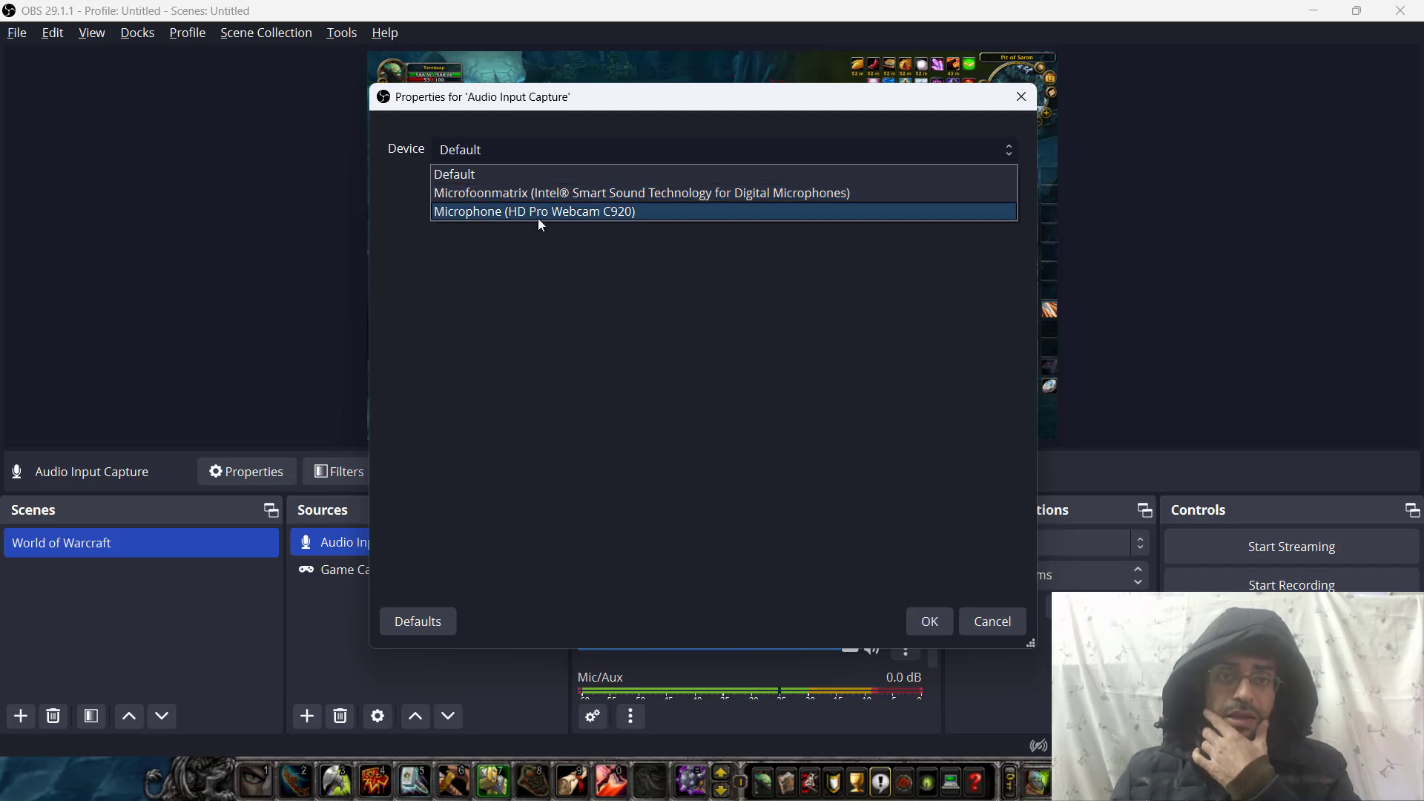
{"action": "left_click", "coordinate": [554, 197]}
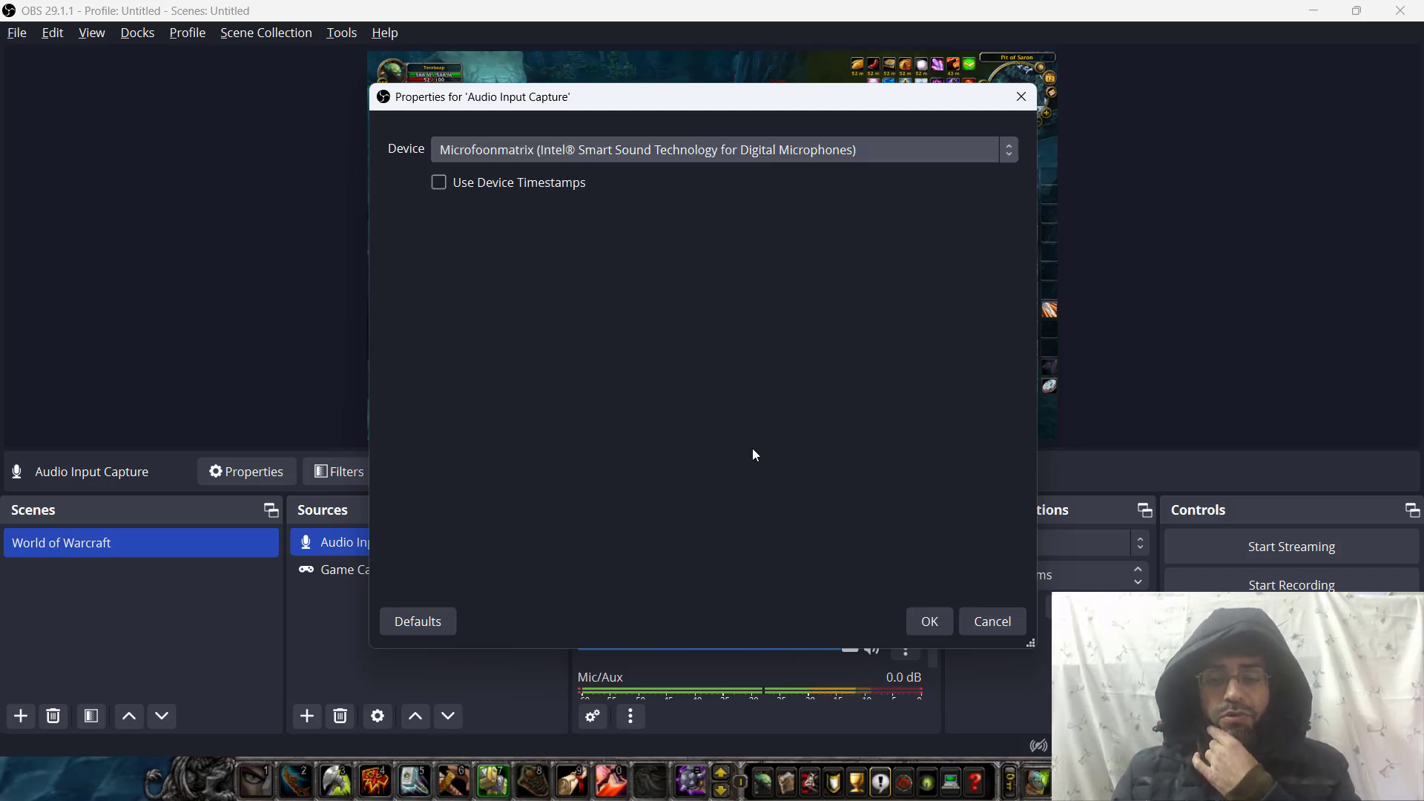
{"action": "left_click", "coordinate": [930, 621]}
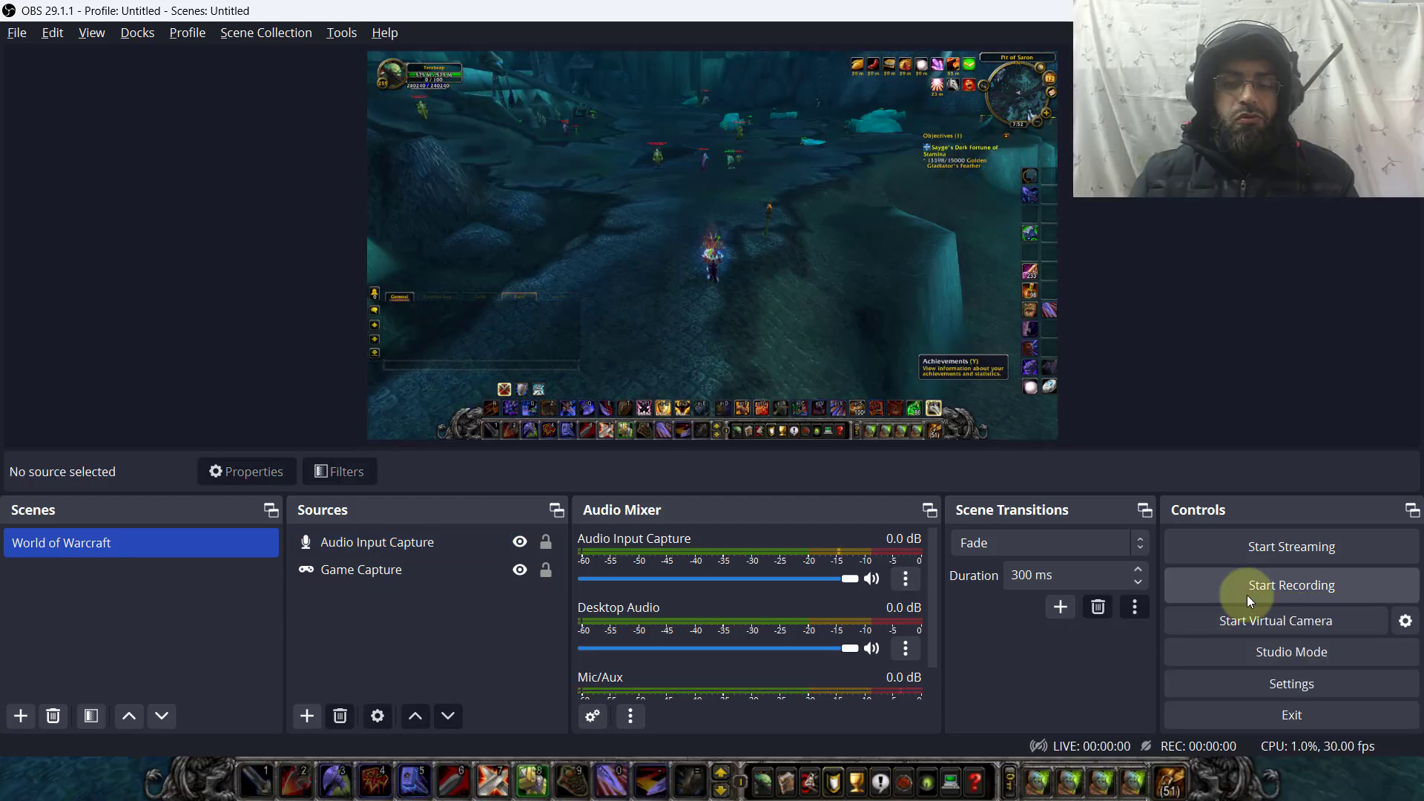
Step: Start recording, then review the recording path and MPEG-4 format on the Settings Output page
{"action": "left_click", "coordinate": [1246, 594]}
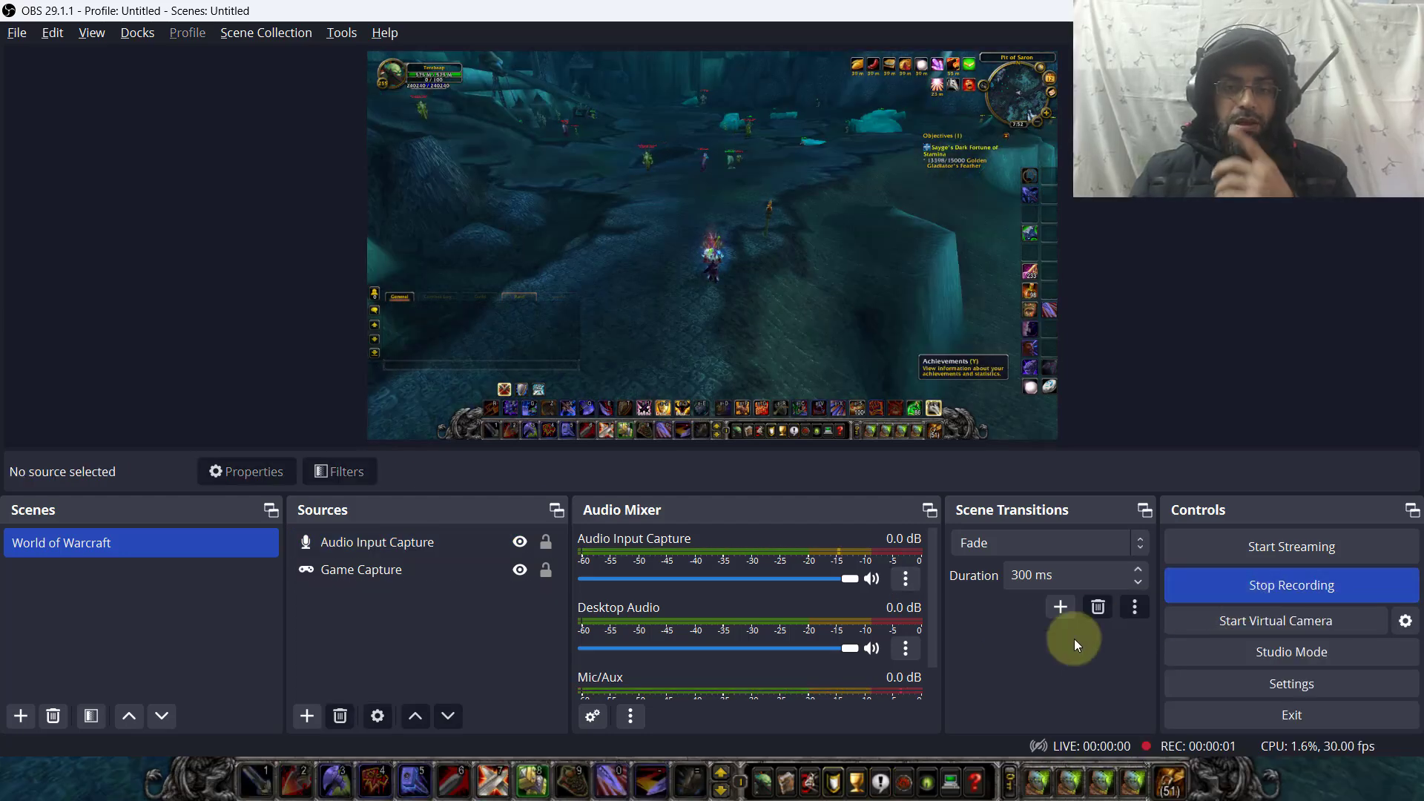
{"action": "left_click", "coordinate": [1053, 608]}
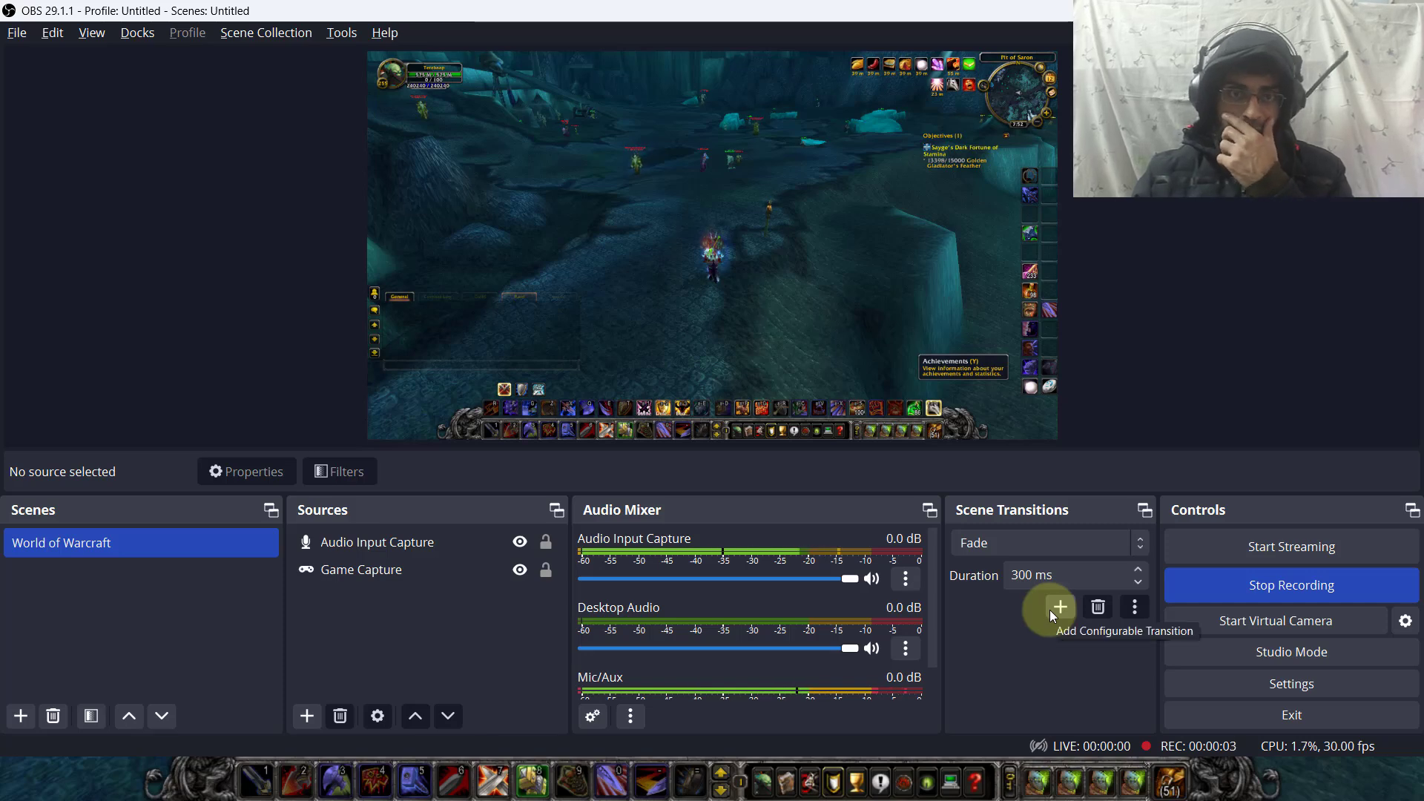
{"action": "left_click", "coordinate": [18, 32]}
{"action": "key", "text": "Escape"}
{"action": "key", "text": "Return"}
{"action": "key", "text": "s"}
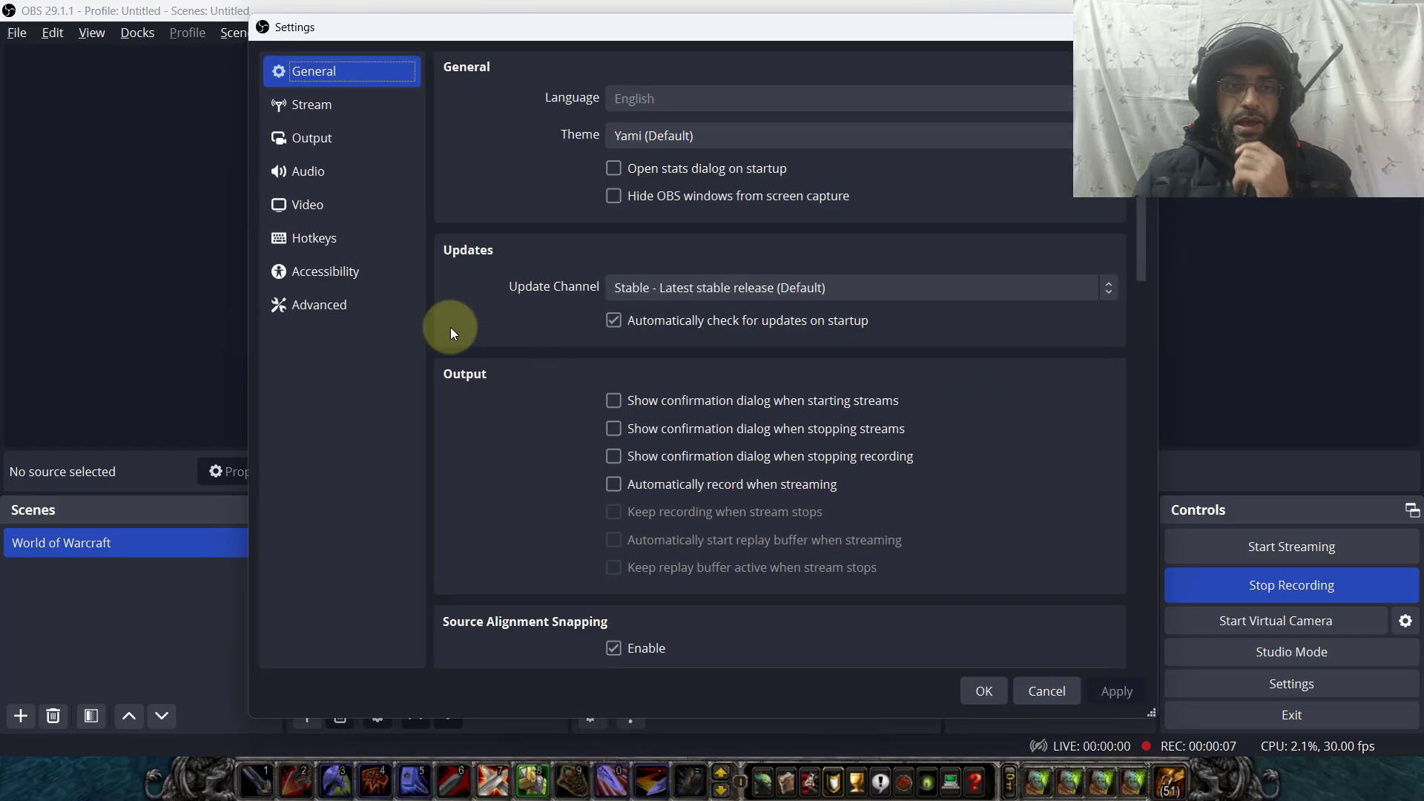
{"action": "left_click", "coordinate": [356, 140]}
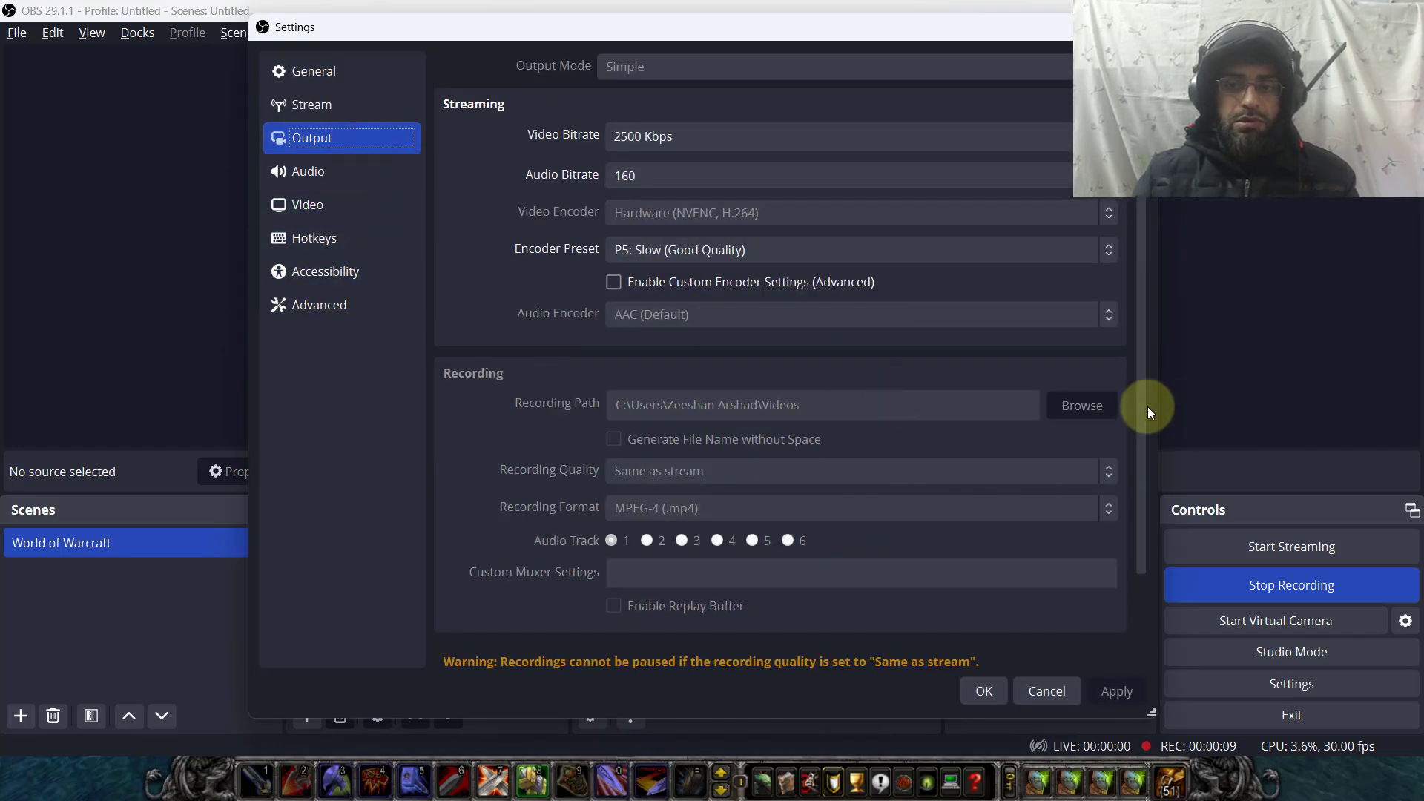
{"action": "left_click", "coordinate": [648, 507]}
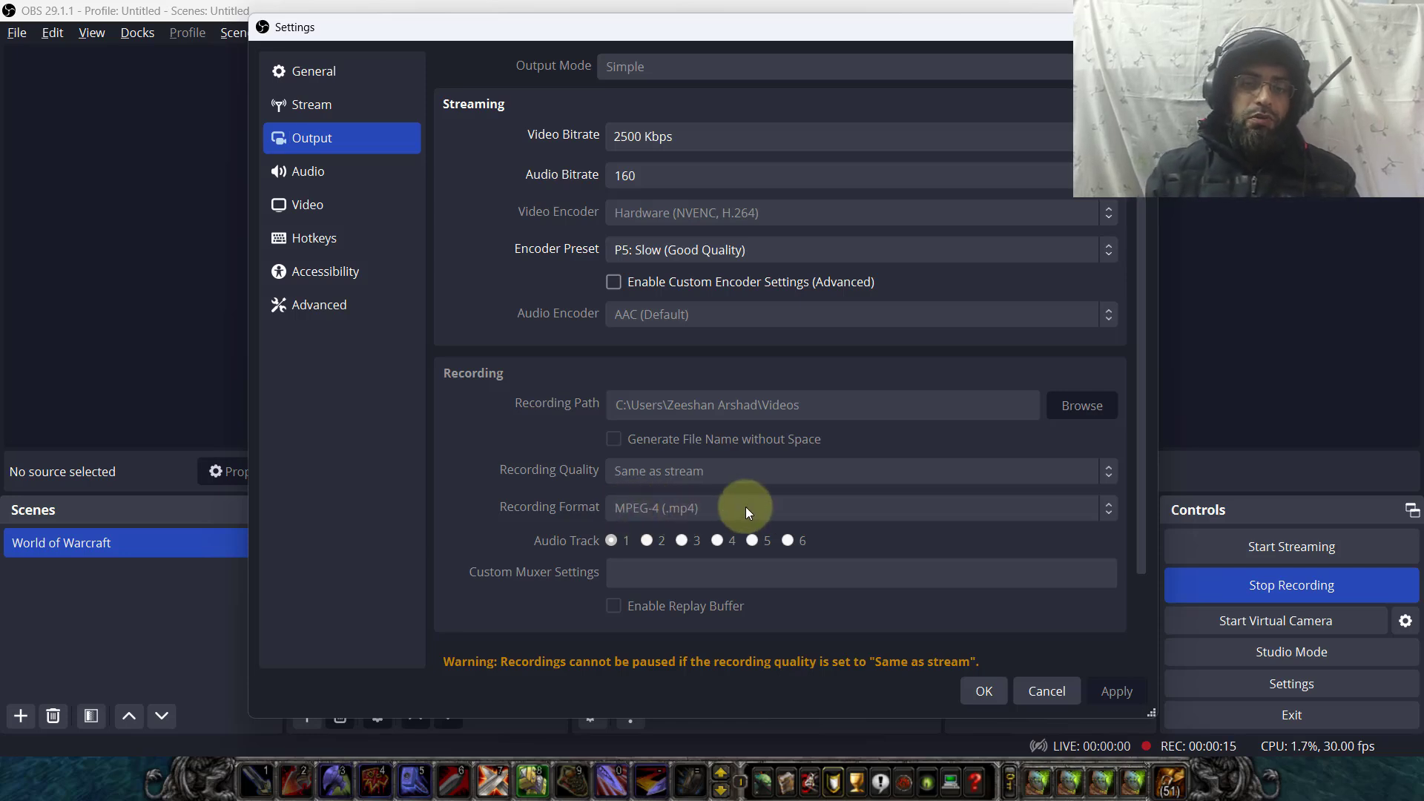
{"action": "left_click", "coordinate": [963, 683]}
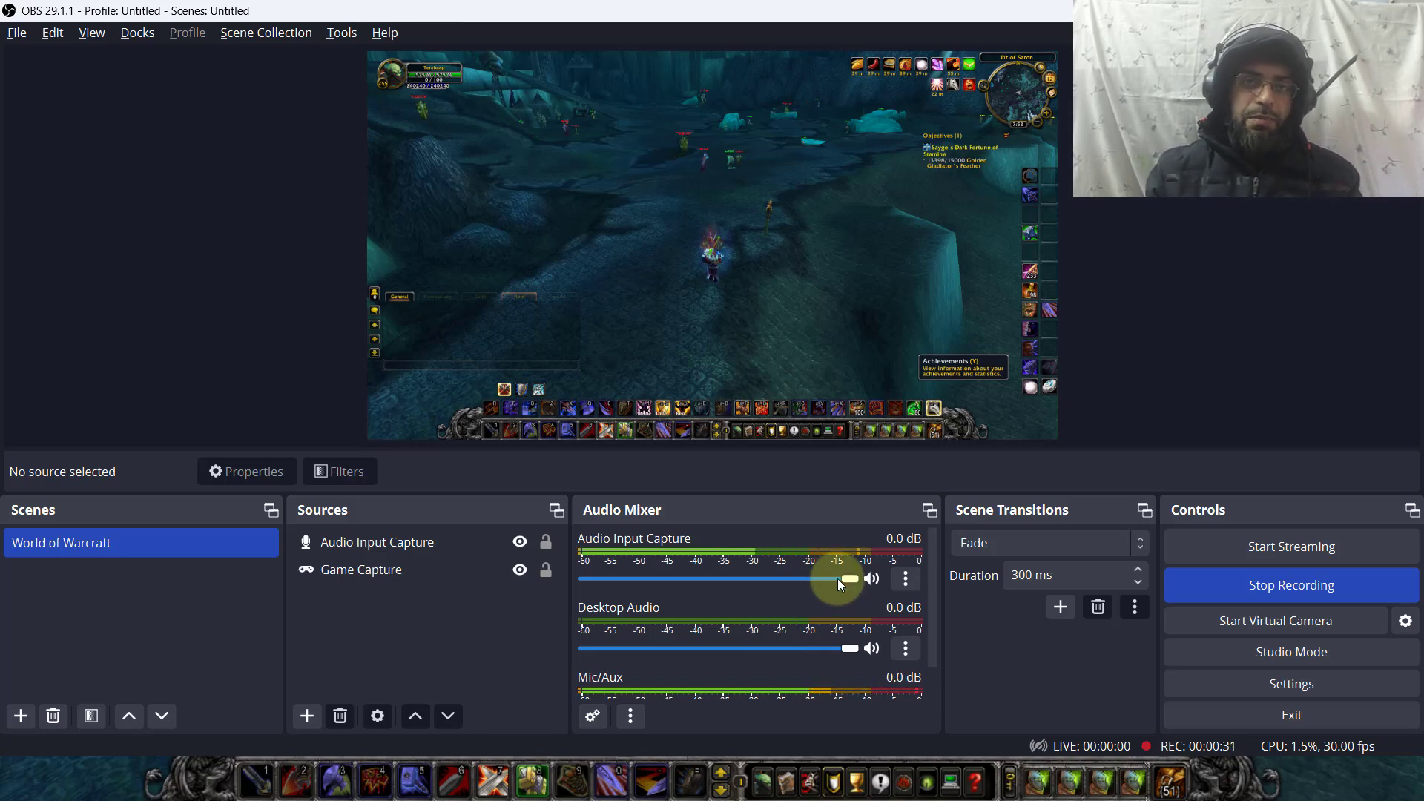
Step: Switch to the game, turn toward the Deathwhisper Torturer and attack the nearby enemies
{"action": "key", "text": "alt+Tab"}
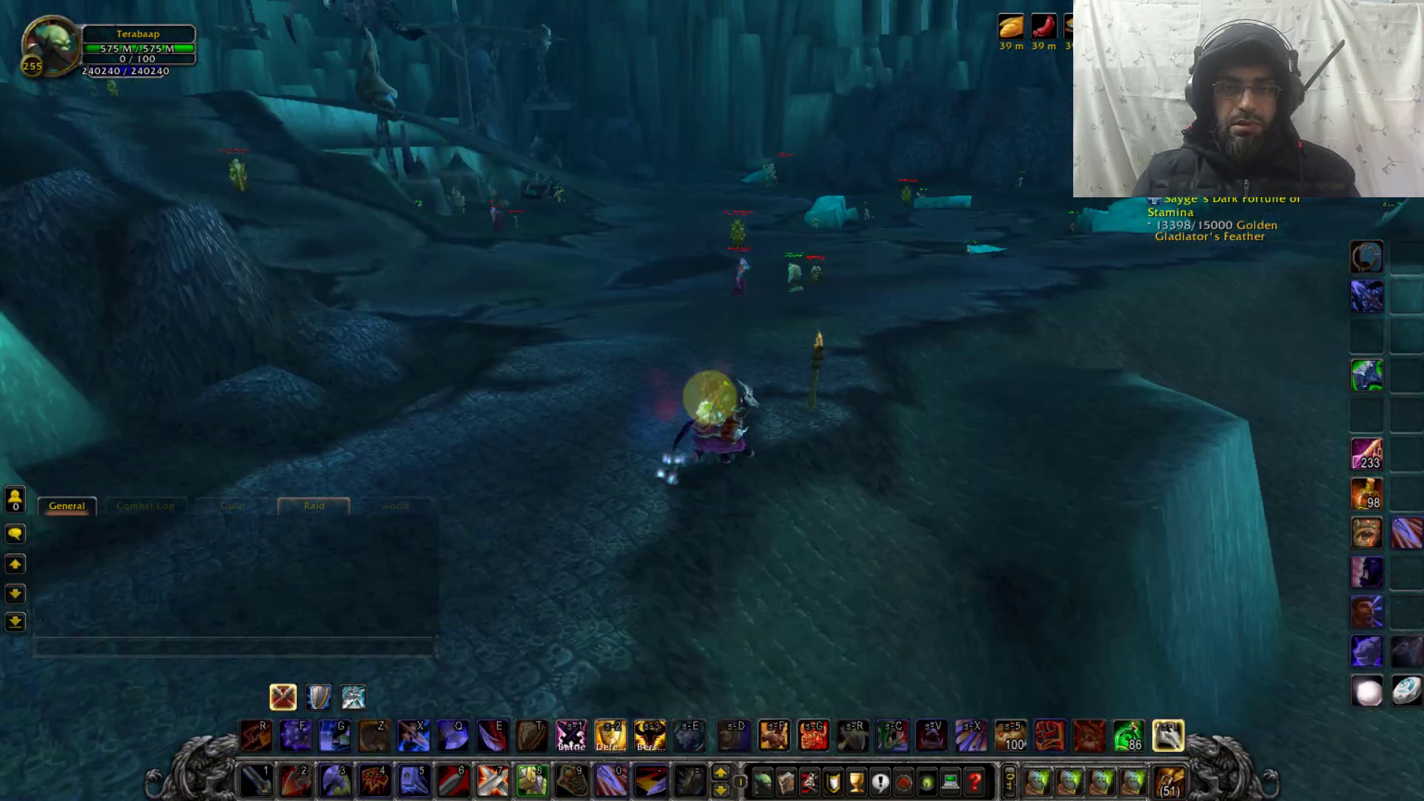
{"action": "left_click_drag", "start_coordinate": [703, 308], "coordinate": [723, 401]}
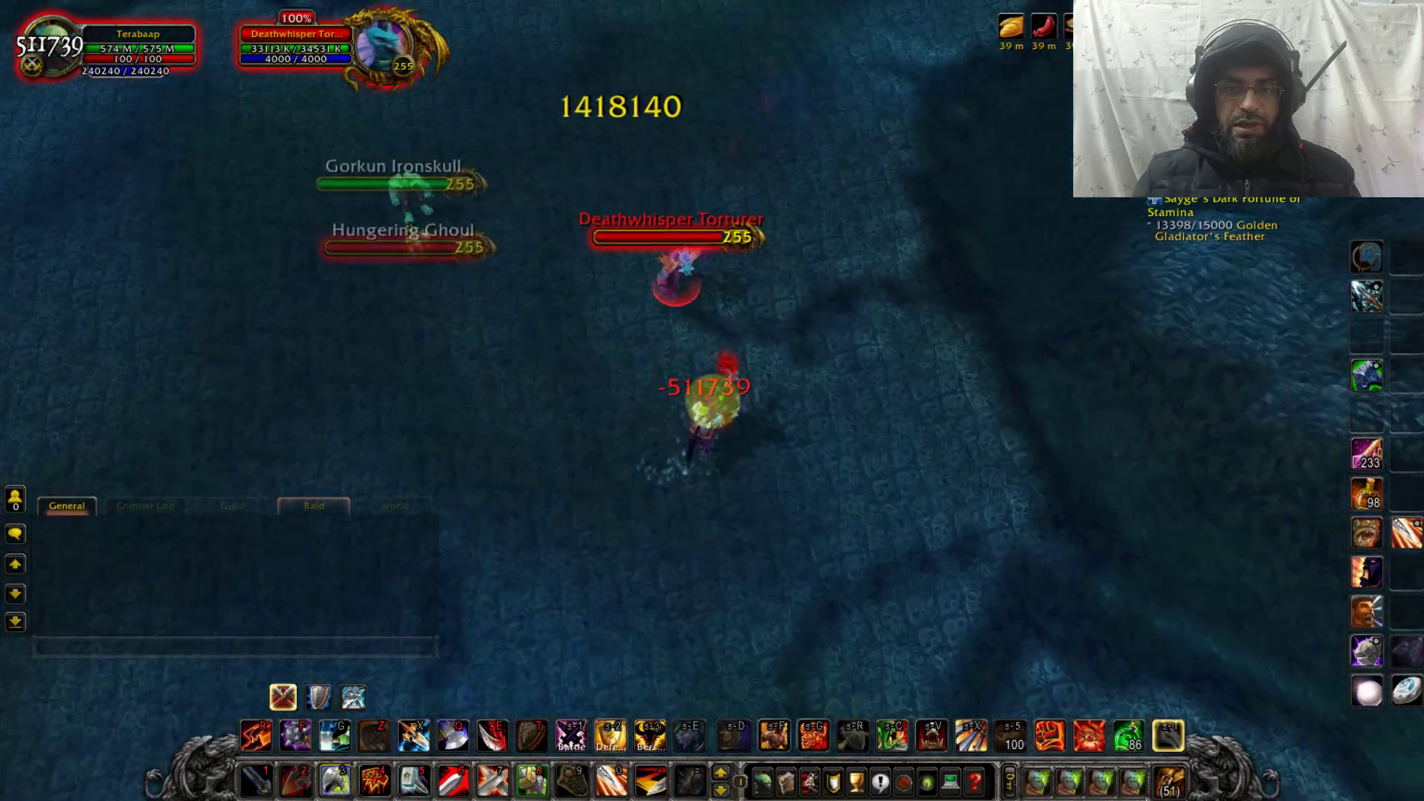
{"action": "key", "text": "Tab"}
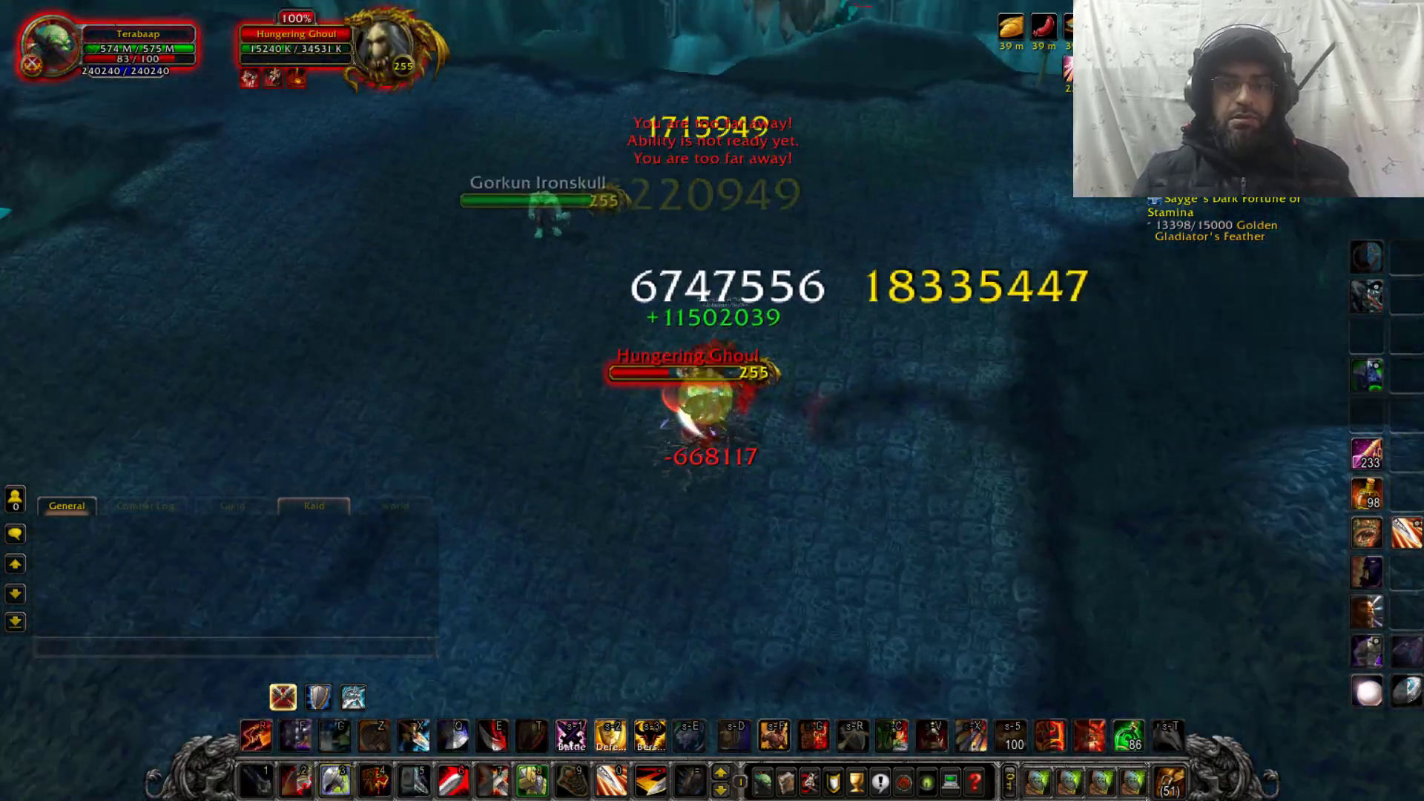
{"action": "left_click_drag", "start_coordinate": [712, 400], "coordinate": [741, 433]}
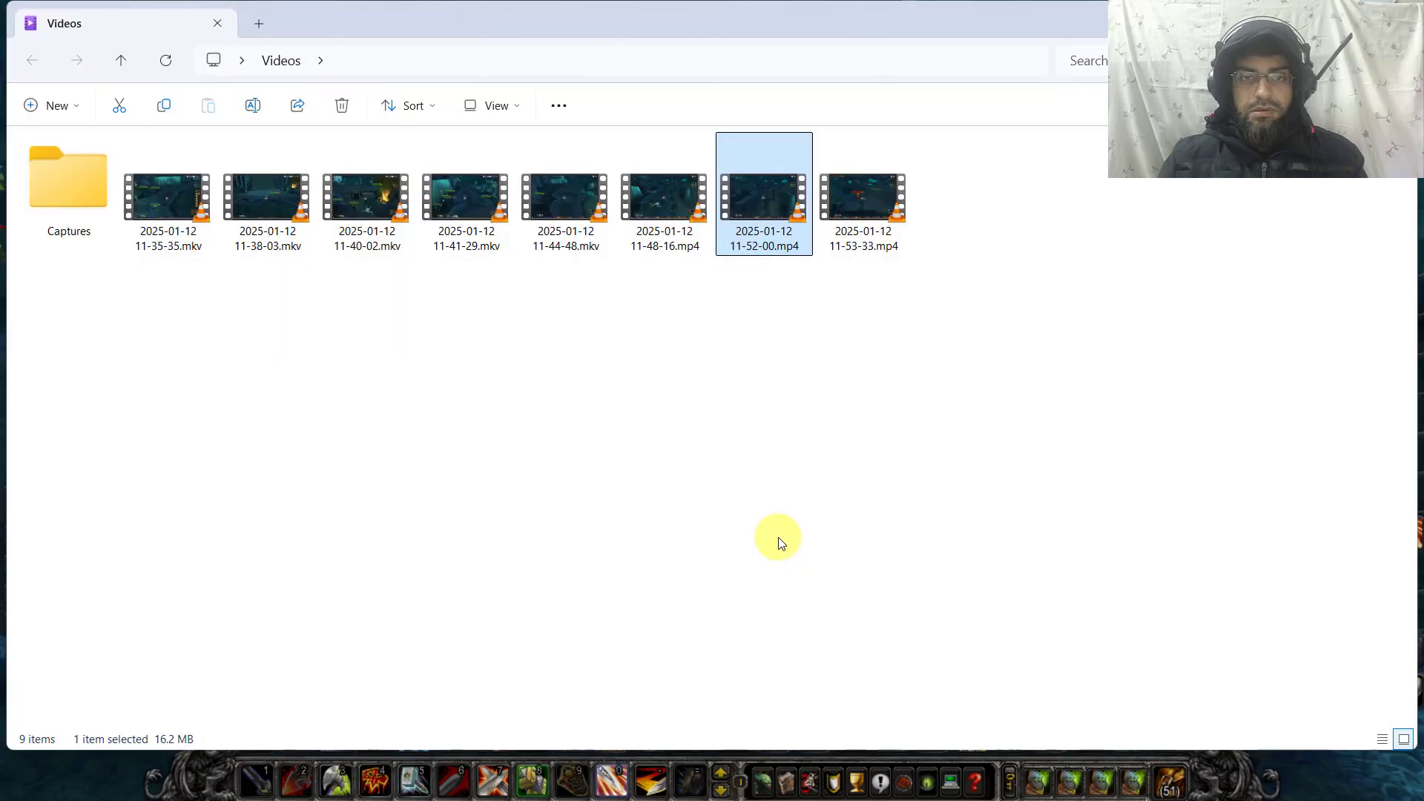
{"action": "left_click", "coordinate": [778, 536]}
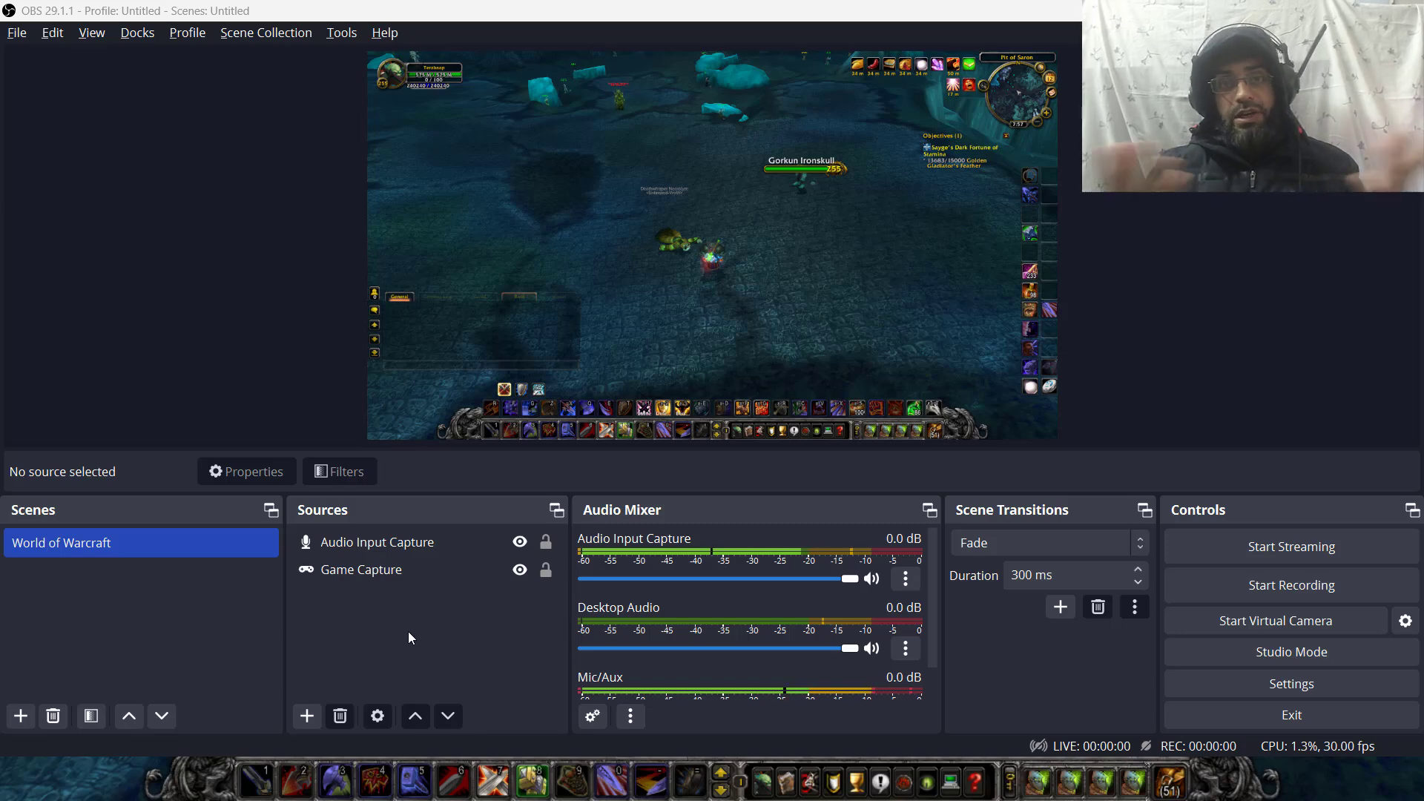
Step: Add a Video Capture Device source using the HD Pro Webcam C920
{"action": "left_click", "coordinate": [306, 716]}
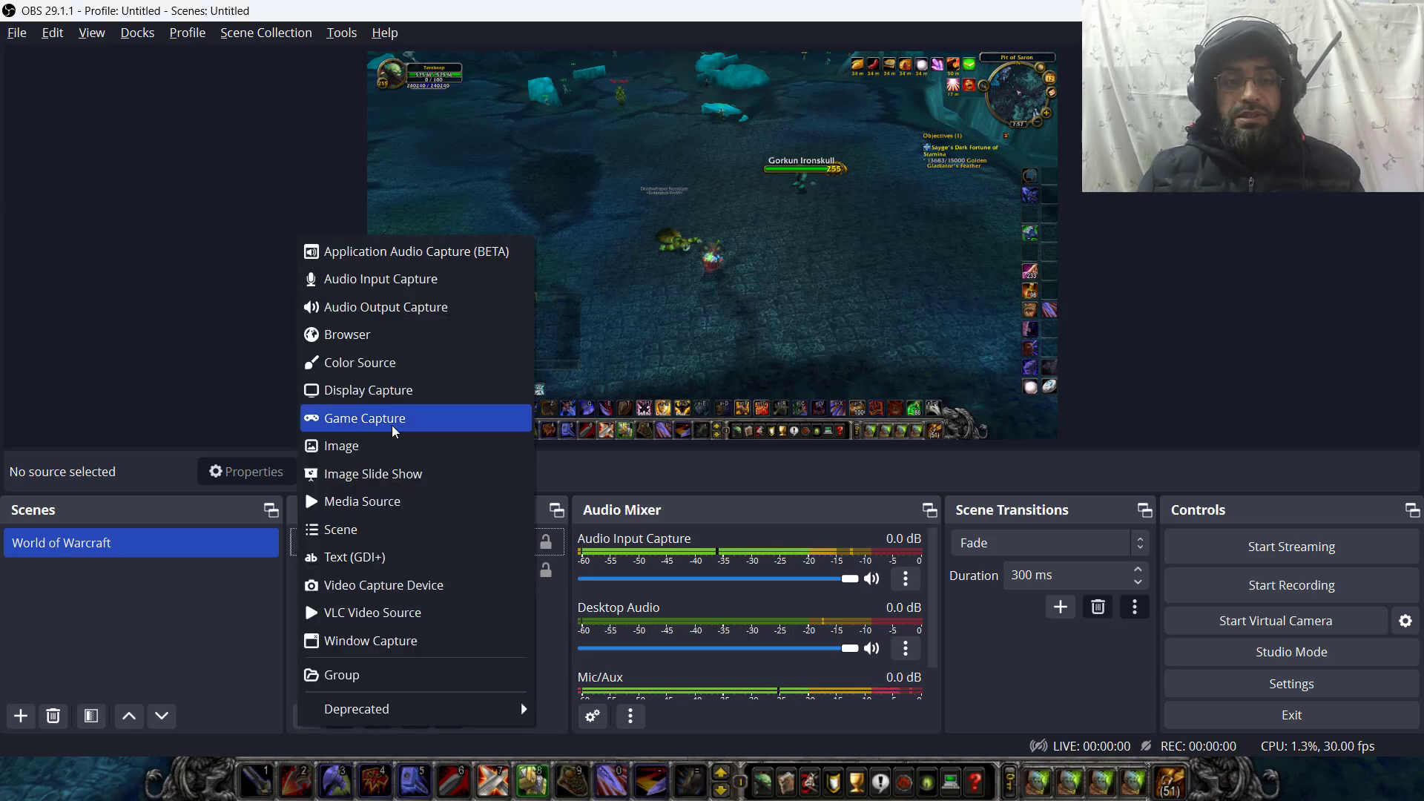
{"action": "left_click", "coordinate": [403, 588]}
{"action": "left_click", "coordinate": [758, 497]}
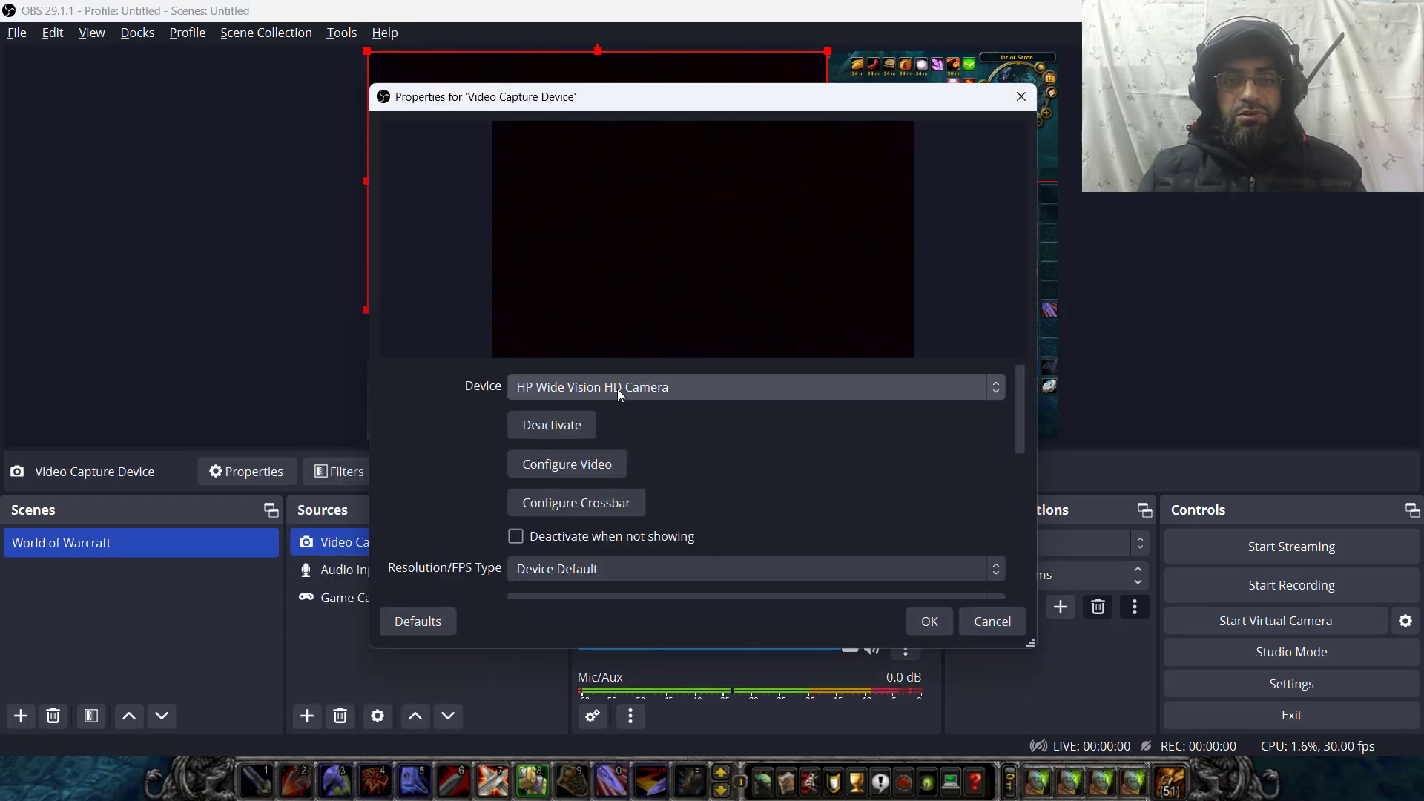
{"action": "left_click", "coordinate": [617, 389]}
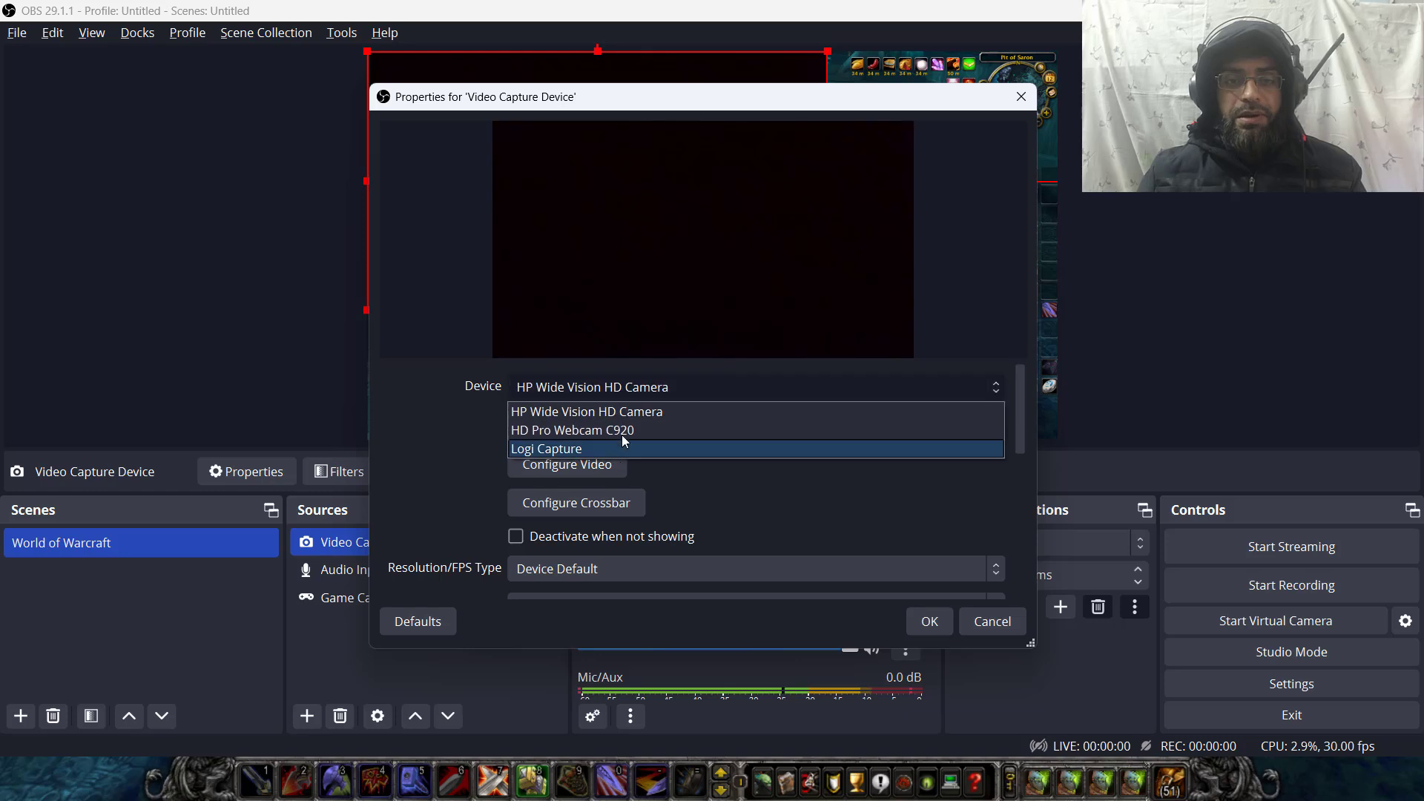
{"action": "left_click", "coordinate": [536, 433]}
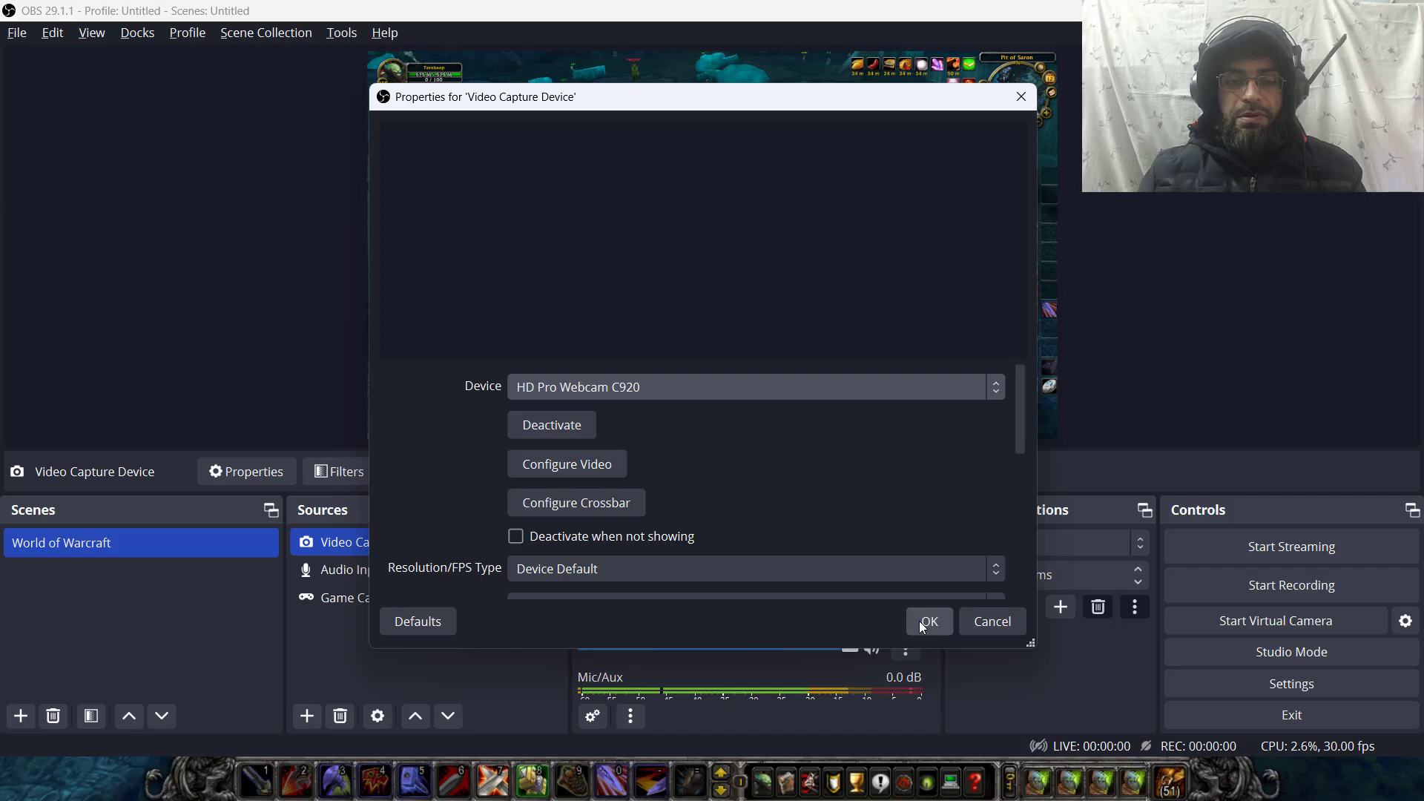
{"action": "left_click", "coordinate": [919, 620]}
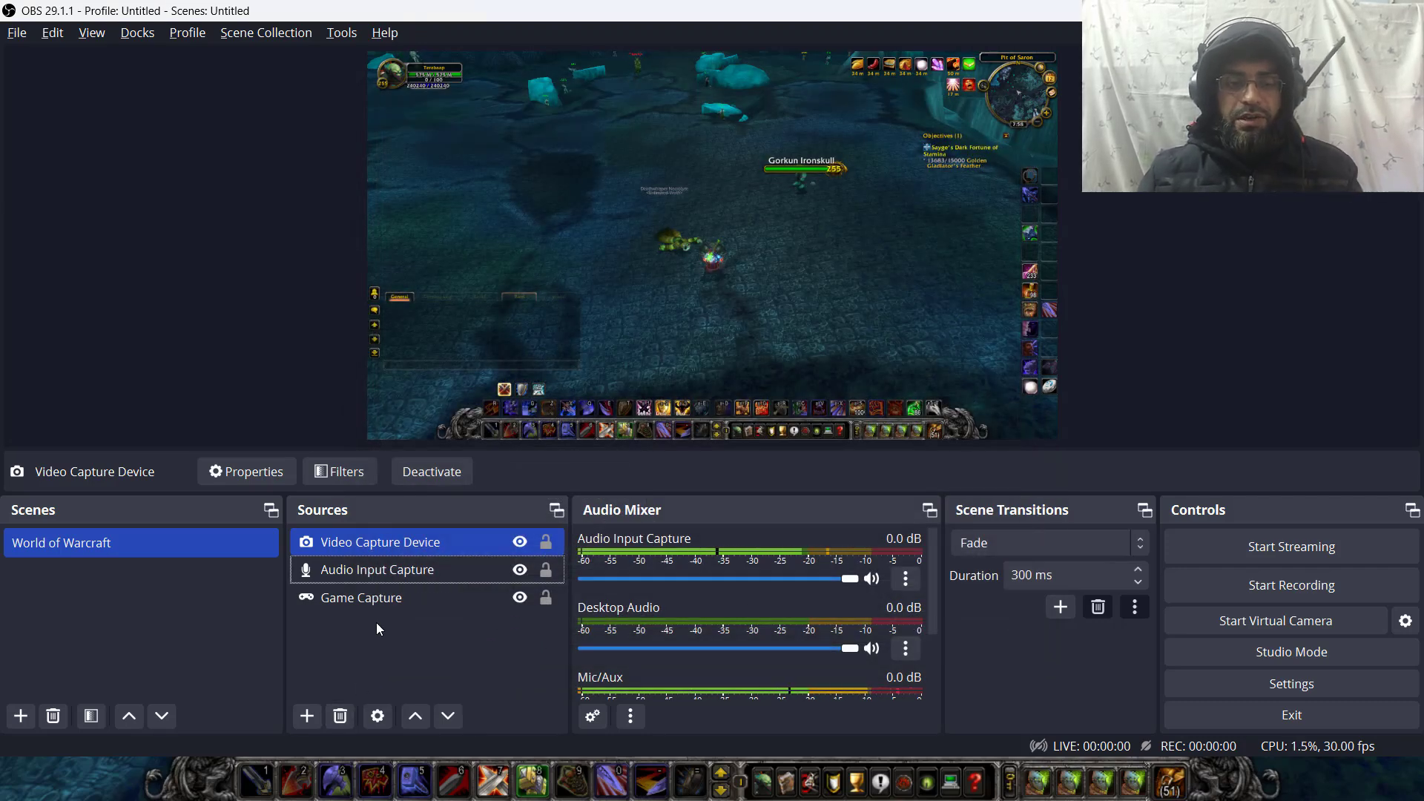
Step: Recheck the Game Capture and webcam properties, keeping the HD Pro Webcam C920 as the device
{"action": "double_click", "coordinate": [393, 597]}
{"action": "left_click", "coordinate": [924, 630]}
{"action": "double_click", "coordinate": [443, 550]}
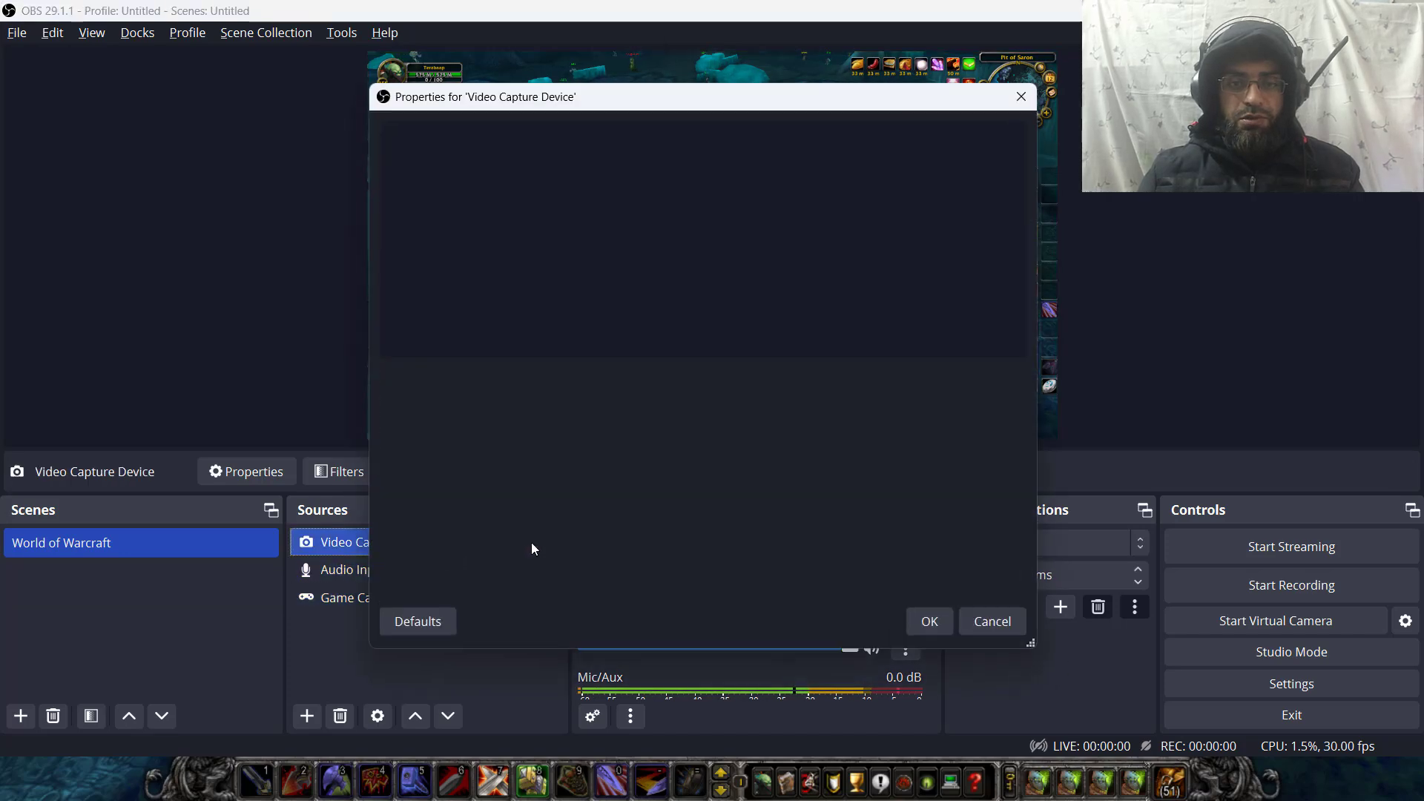
{"action": "left_click", "coordinate": [935, 624]}
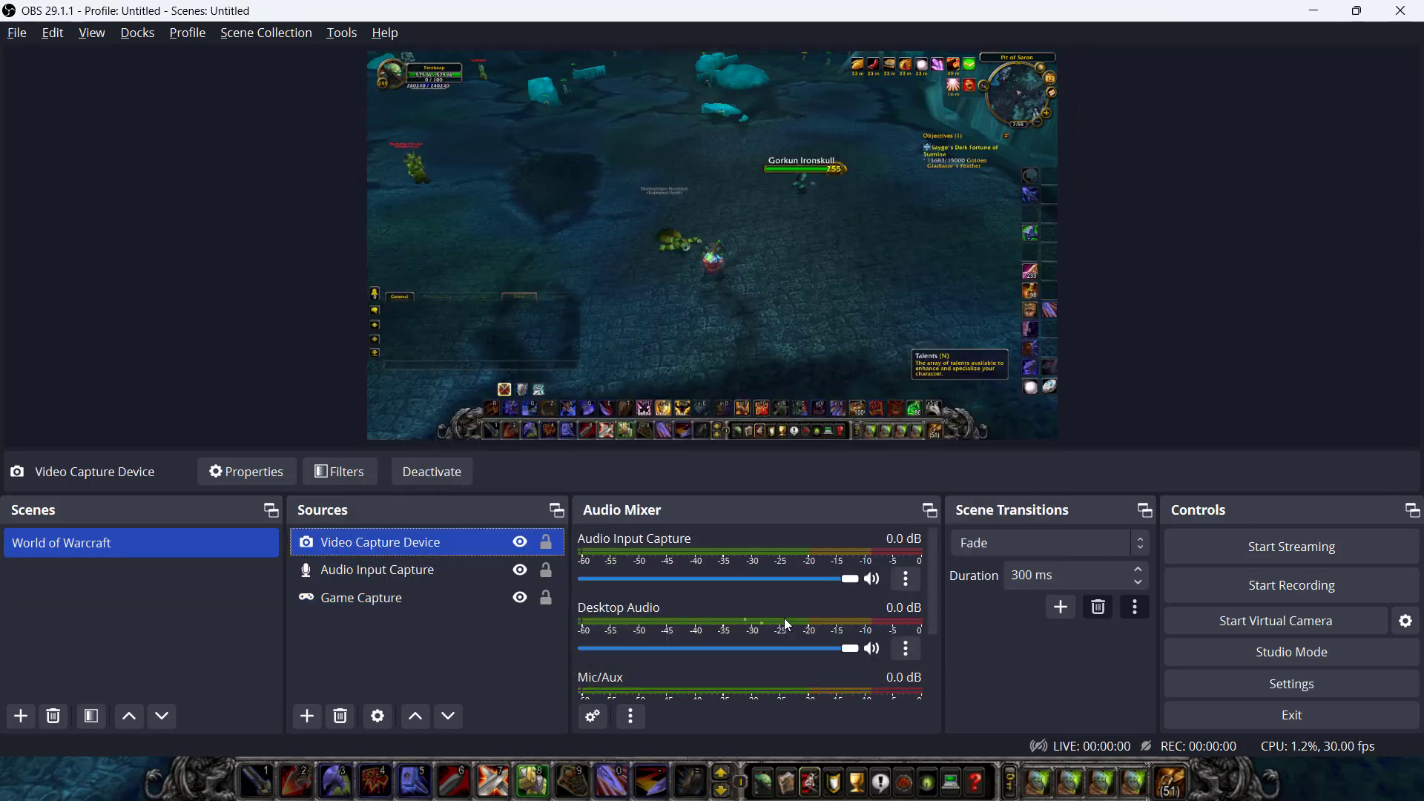
{"action": "double_click", "coordinate": [370, 547]}
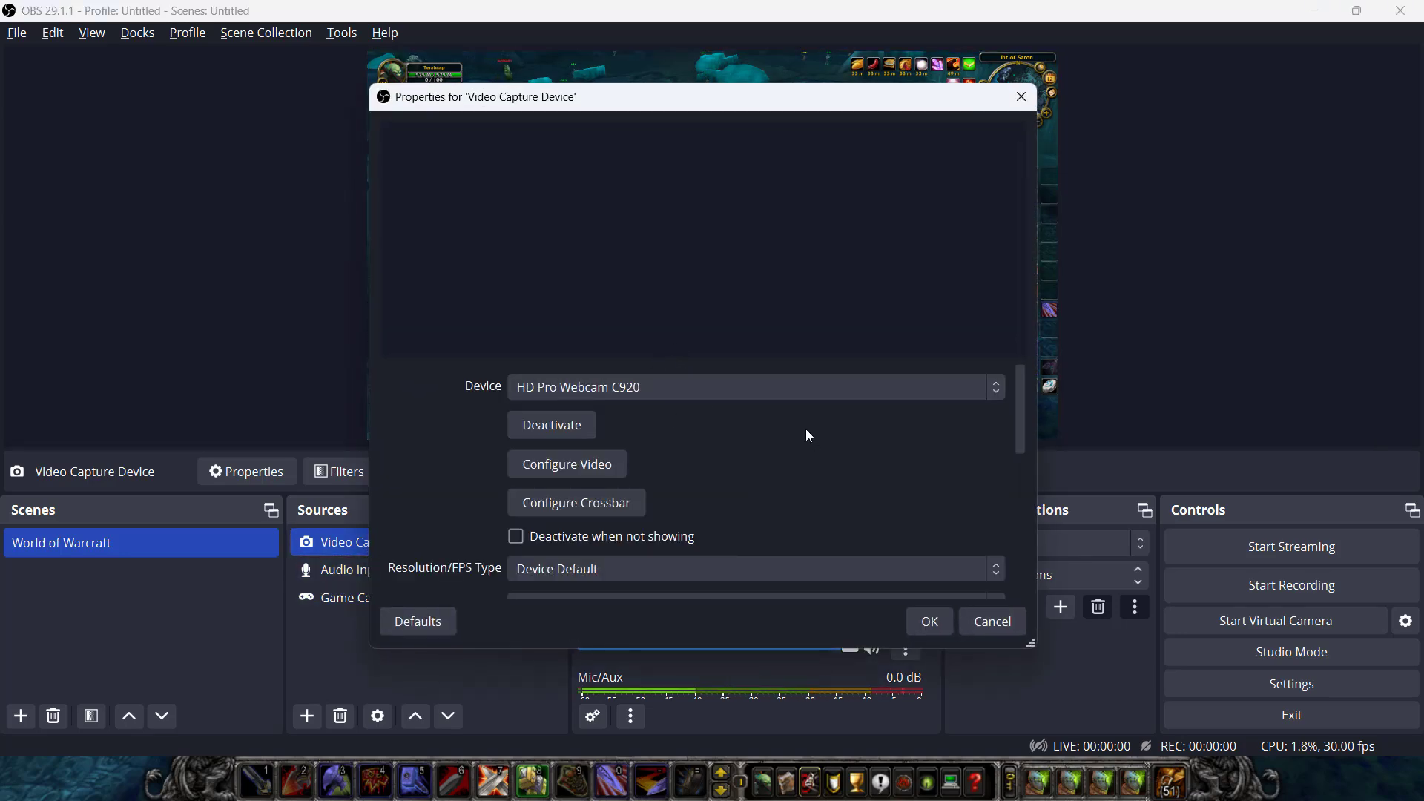
{"action": "left_click", "coordinate": [764, 389]}
{"action": "left_click", "coordinate": [704, 408]}
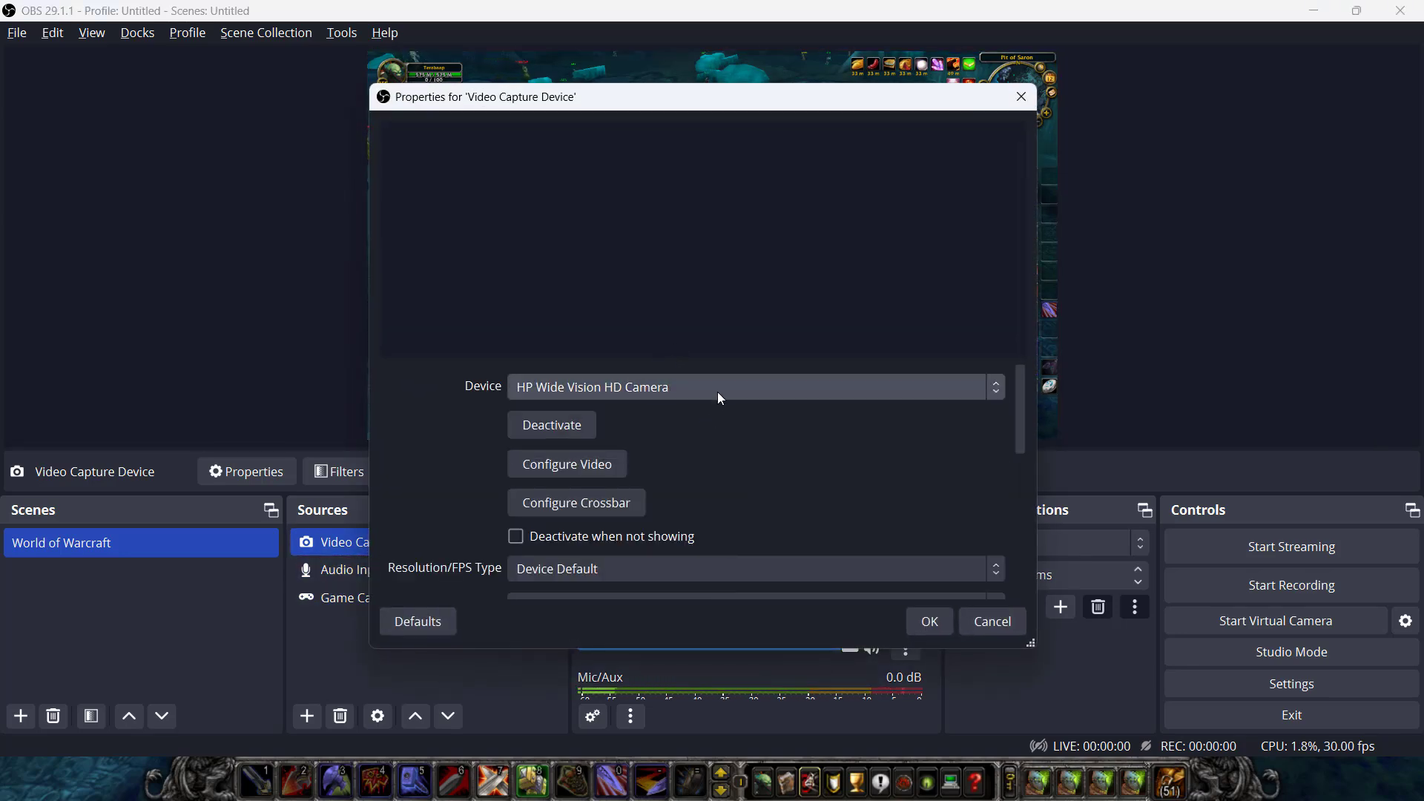
{"action": "left_click", "coordinate": [718, 389]}
{"action": "left_click", "coordinate": [661, 425]}
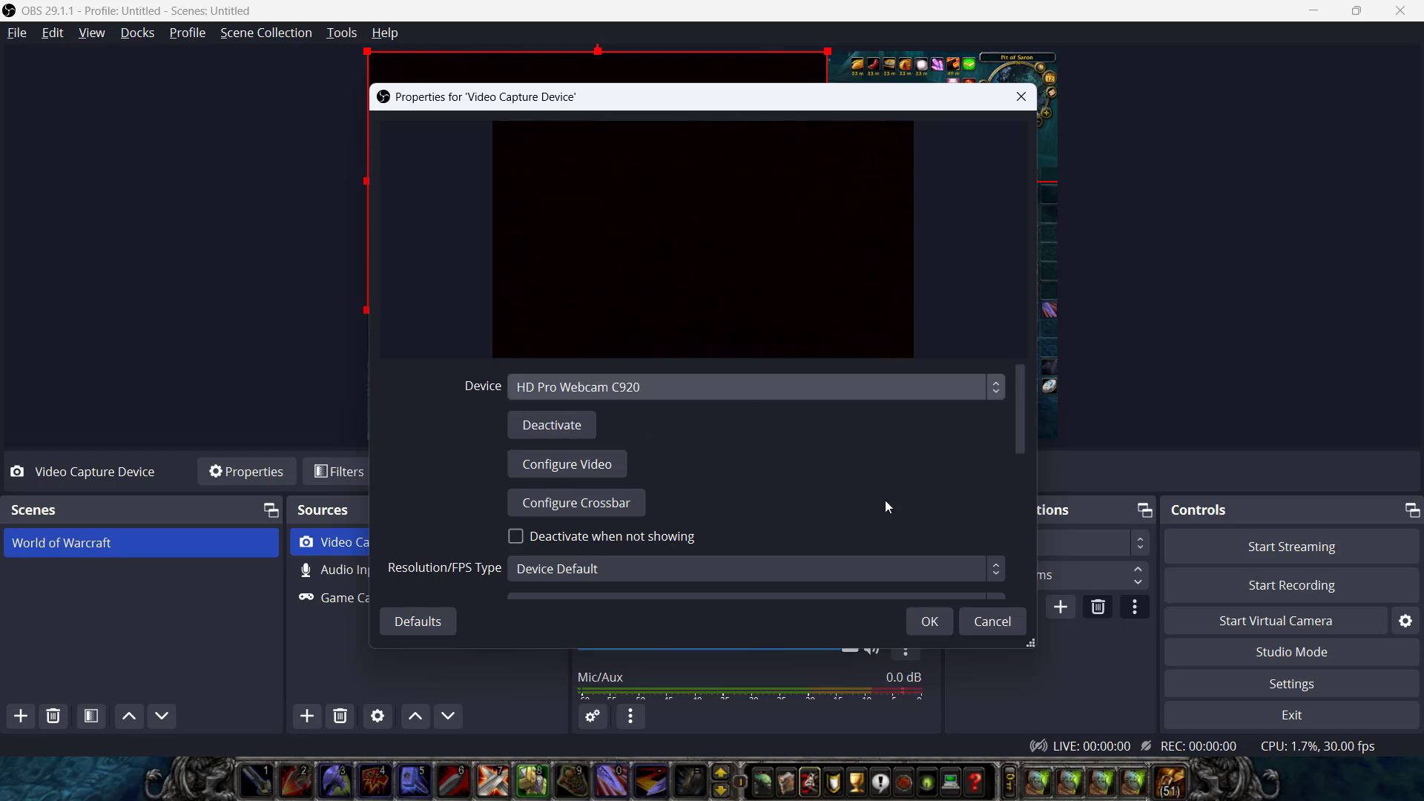
{"action": "left_click", "coordinate": [929, 621]}
{"action": "left_click", "coordinate": [304, 305]}
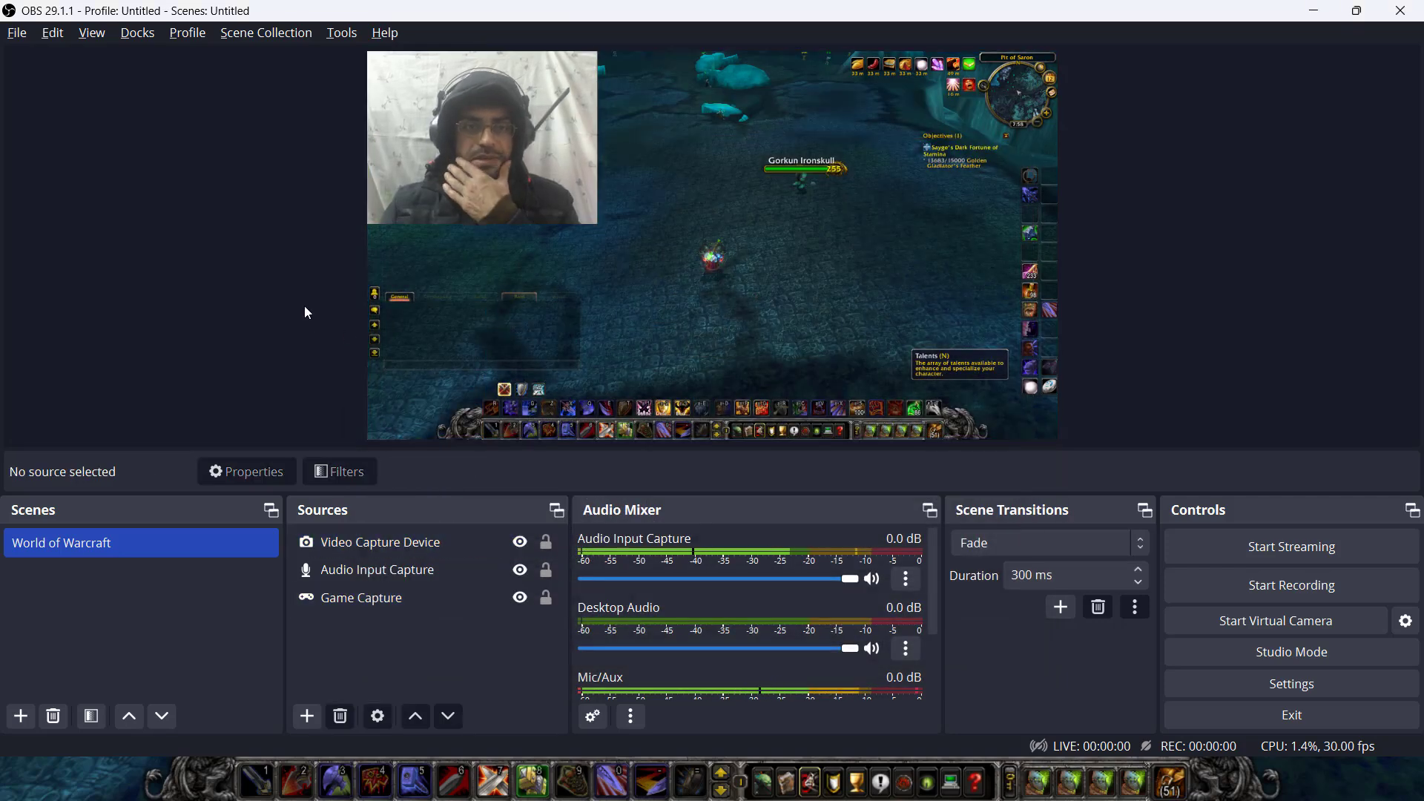
Step: Move the webcam overlay to the lower left of the preview and shrink it
{"action": "left_click", "coordinate": [491, 126]}
{"action": "left_click_drag", "start_coordinate": [474, 193], "coordinate": [472, 407]}
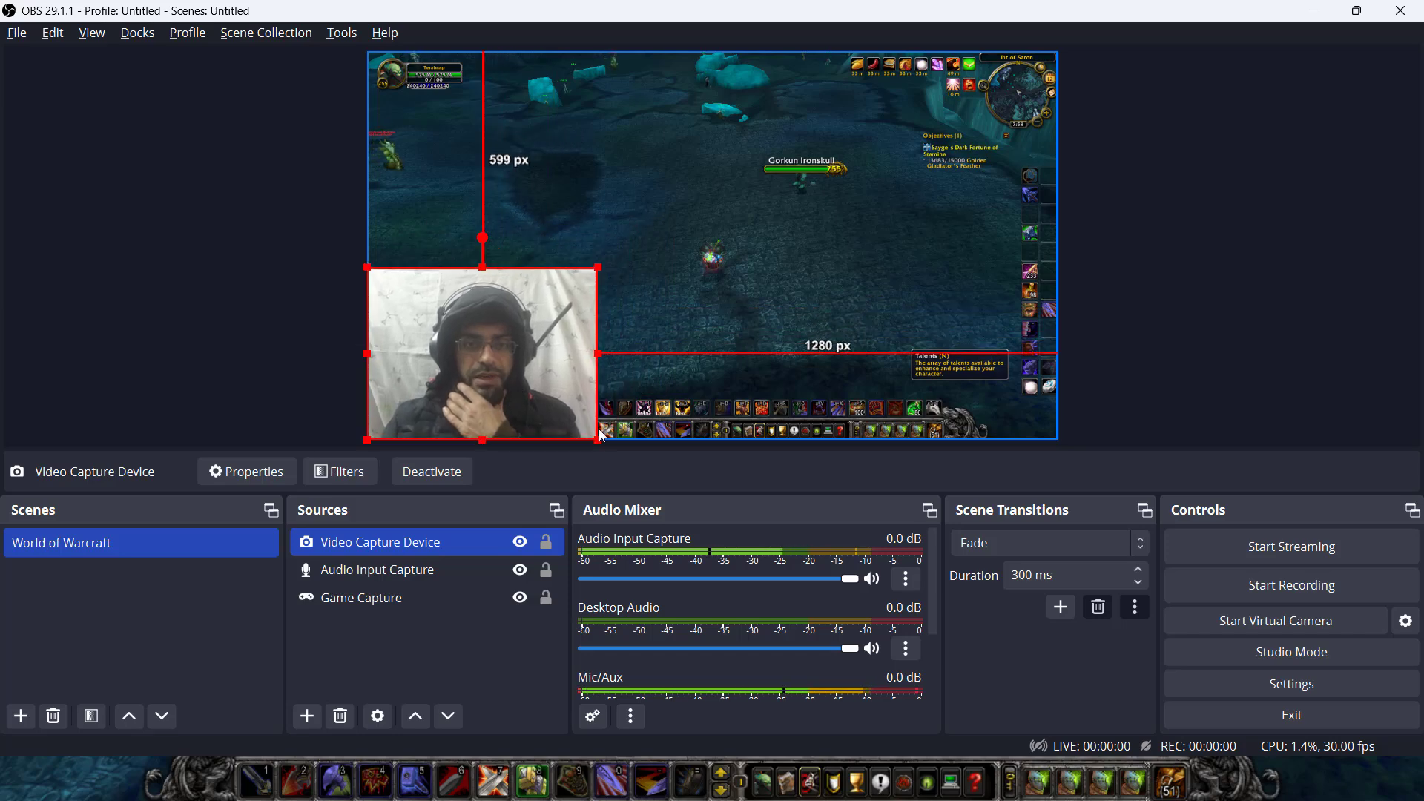
{"action": "left_click_drag", "start_coordinate": [596, 436], "coordinate": [512, 363]}
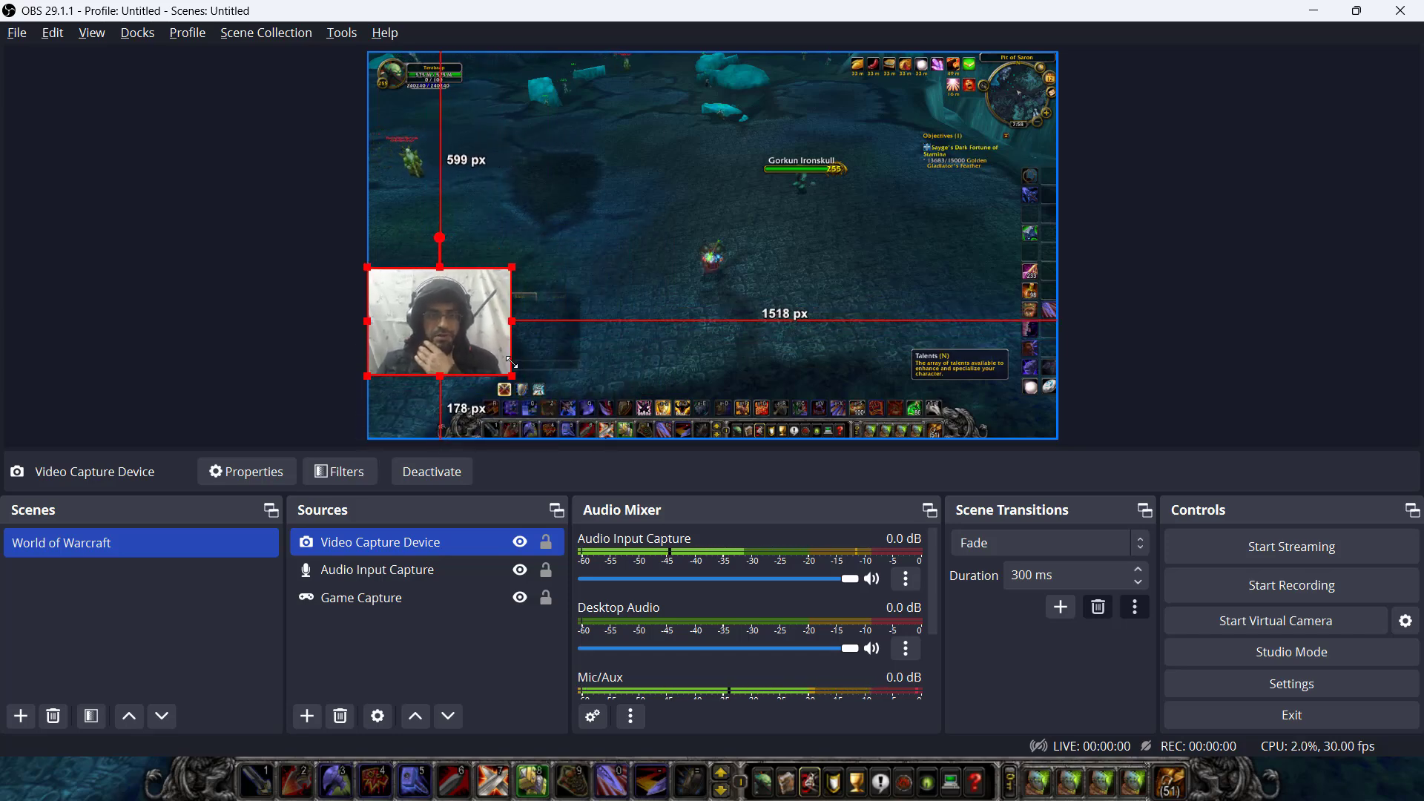
{"action": "left_click_drag", "start_coordinate": [426, 324], "coordinate": [510, 372]}
{"action": "left_click", "coordinate": [1176, 314]}
Step: Shrink the webcam overlay further and settle it into the bottom-left corner
{"action": "left_click_drag", "start_coordinate": [440, 331], "coordinate": [423, 364]}
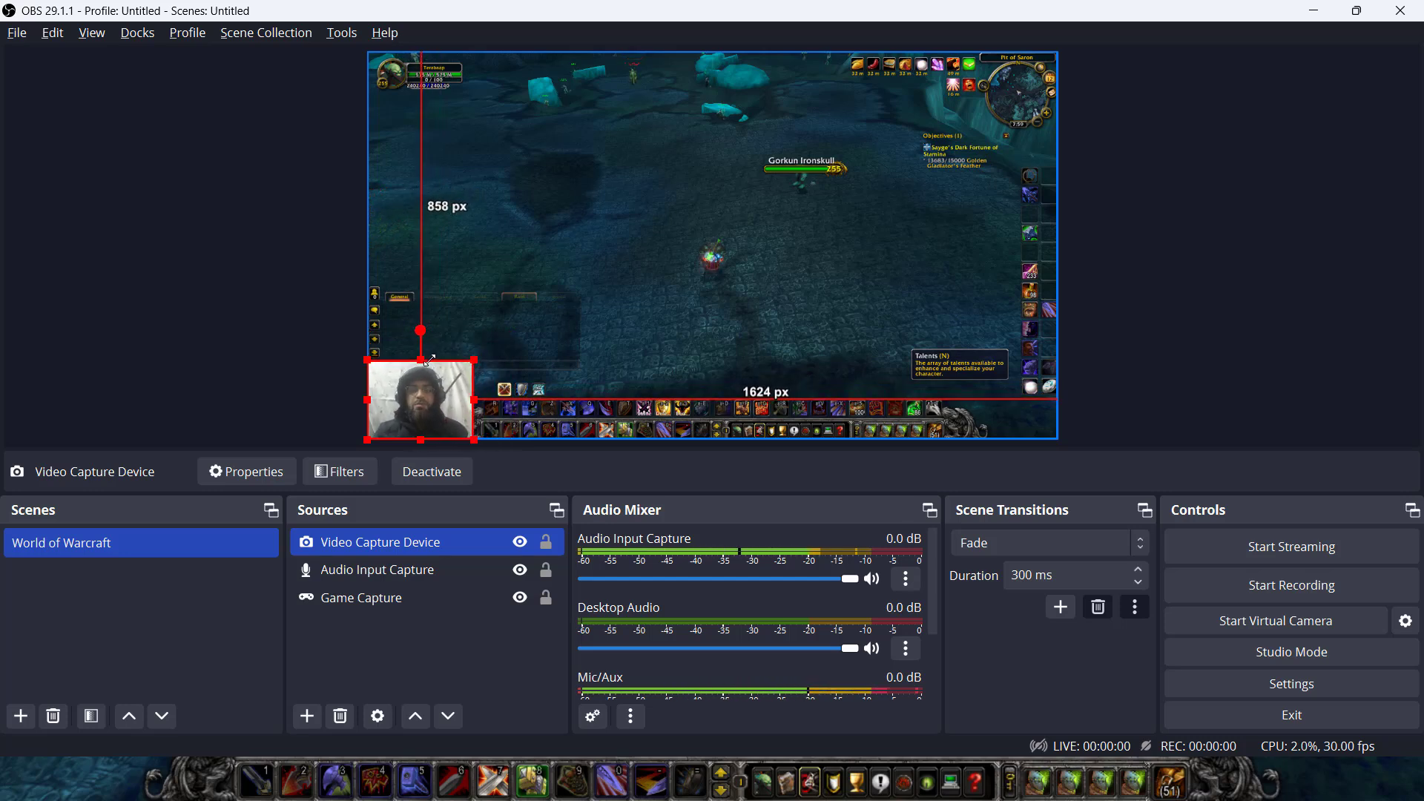
{"action": "left_click", "coordinate": [1222, 418]}
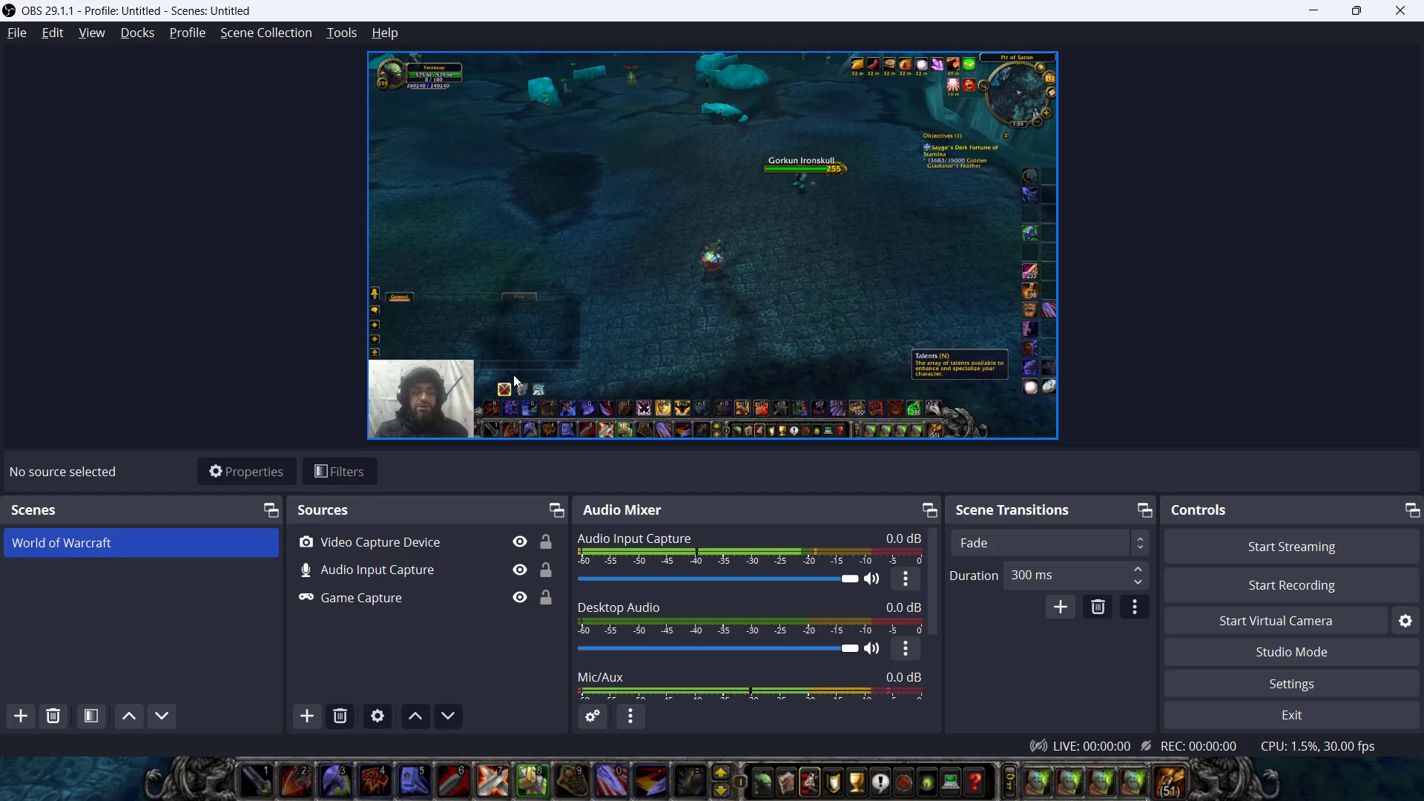
{"action": "left_click", "coordinate": [416, 393]}
{"action": "mouse_move", "coordinate": [413, 393]}
{"action": "left_mouse_down"}
{"action": "mouse_move", "coordinate": [416, 343]}
{"action": "mouse_move", "coordinate": [415, 405]}
{"action": "left_mouse_up"}
{"action": "left_click_drag", "start_coordinate": [470, 362], "coordinate": [470, 362]}
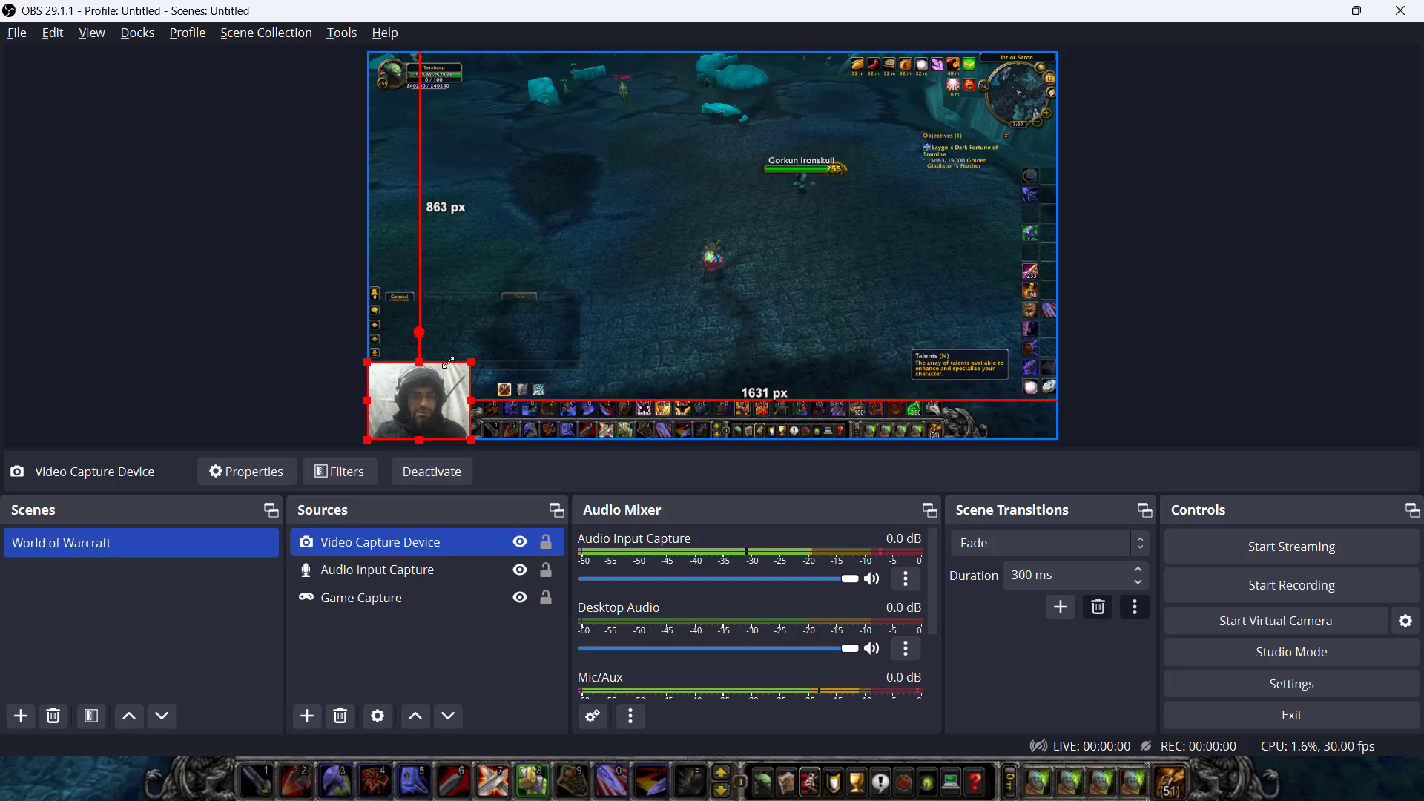
{"action": "left_click", "coordinate": [1154, 317]}
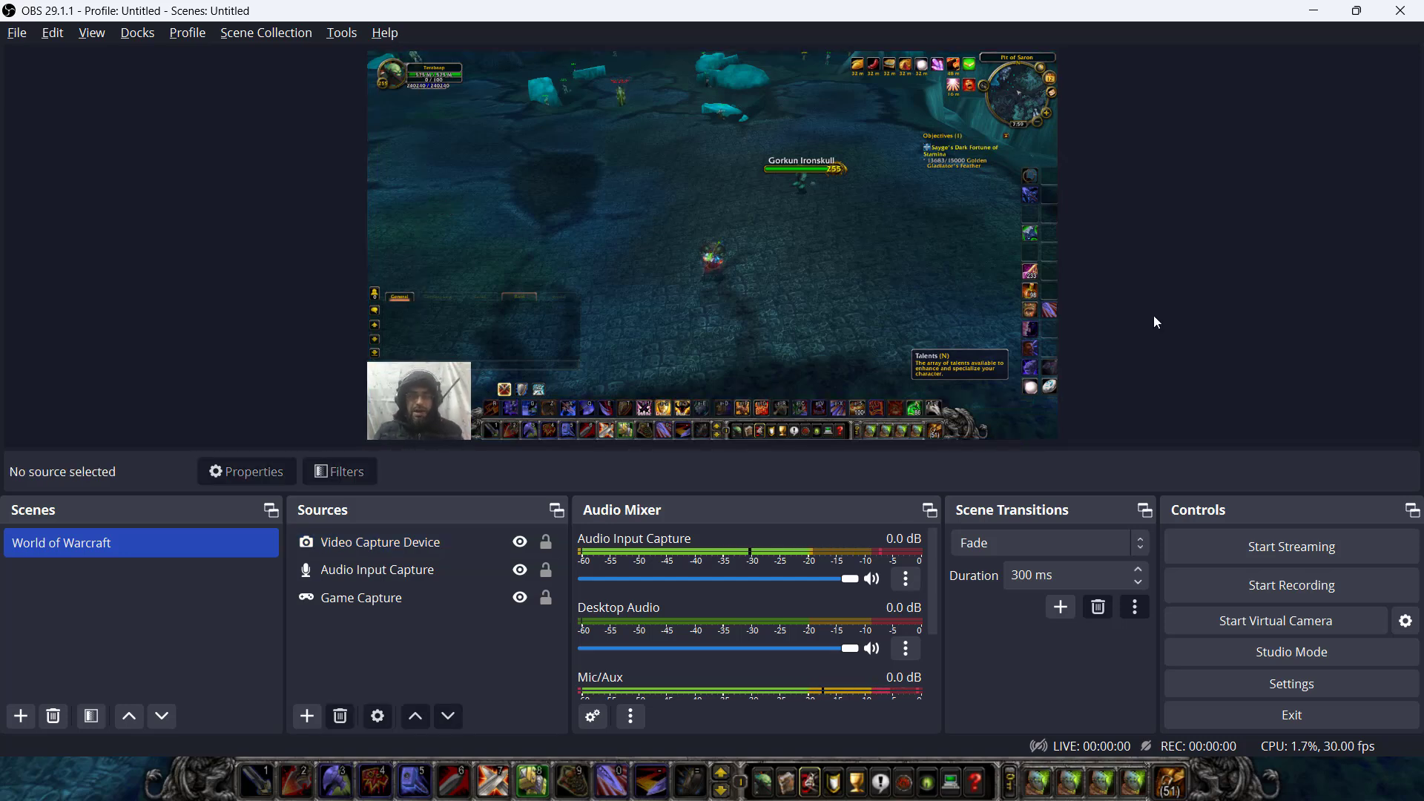